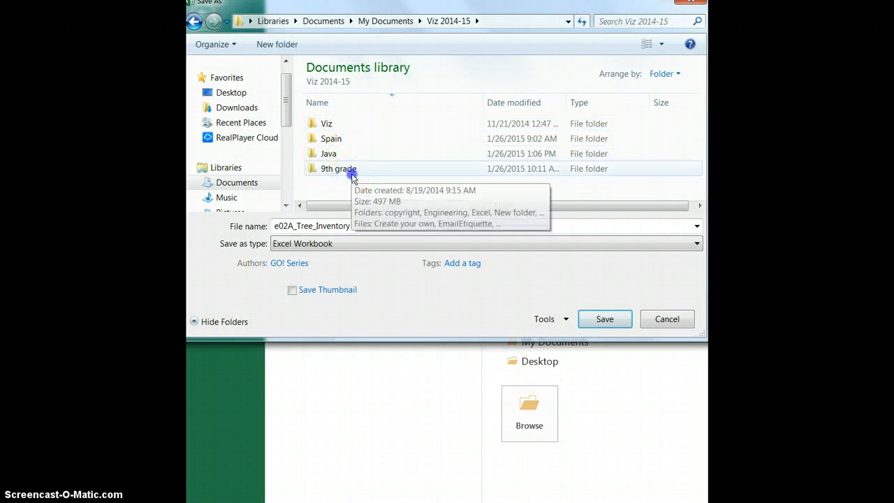
Save the workbook in the 9th grade > Excel > Chapter 2 folder, named with the author's surname and title followed by 2a_Tree_Inventory
double_click(349, 169)
left_click(351, 173)
double_click(351, 173)
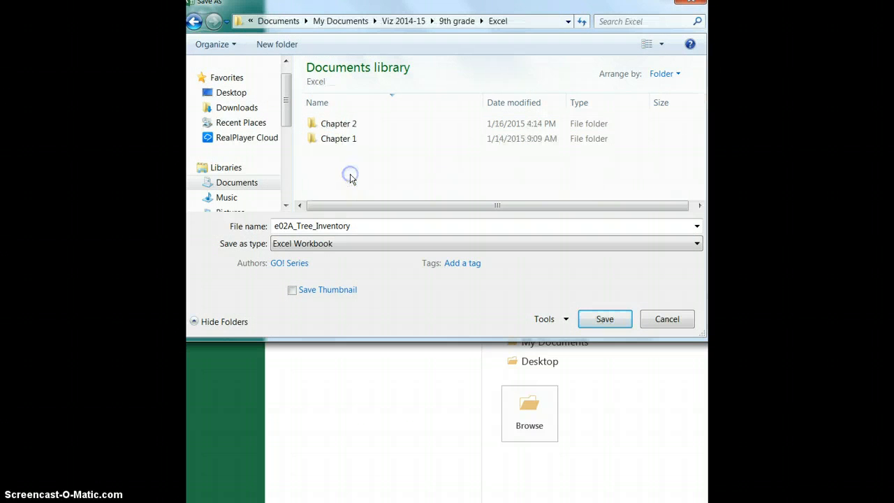
double_click(335, 123)
left_click_drag(368, 223, 273, 226)
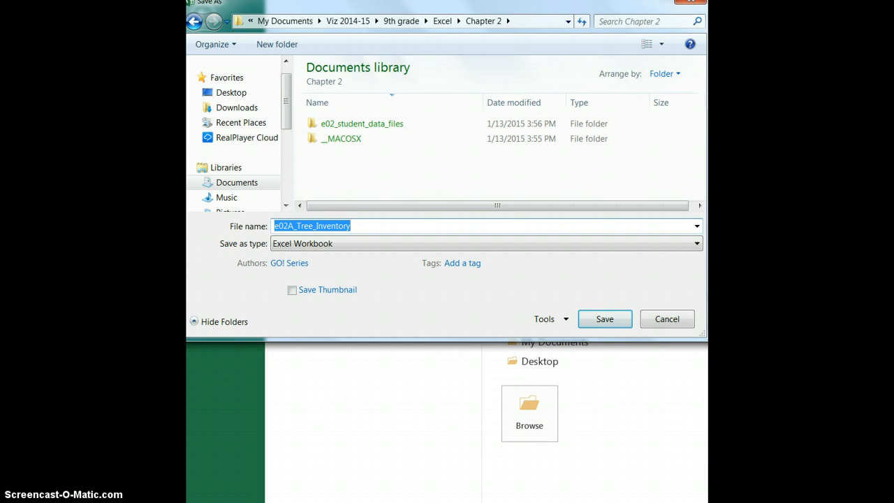
type("Spaunhorst_Miss_2a")
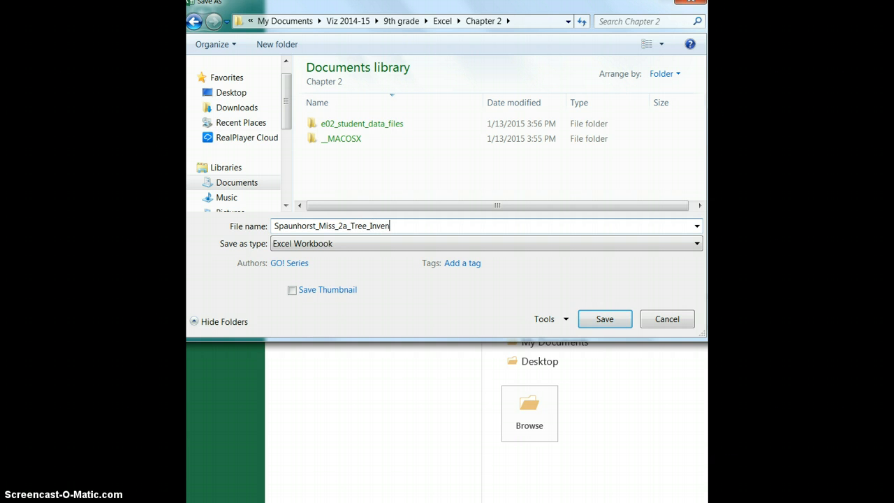
key("Return")
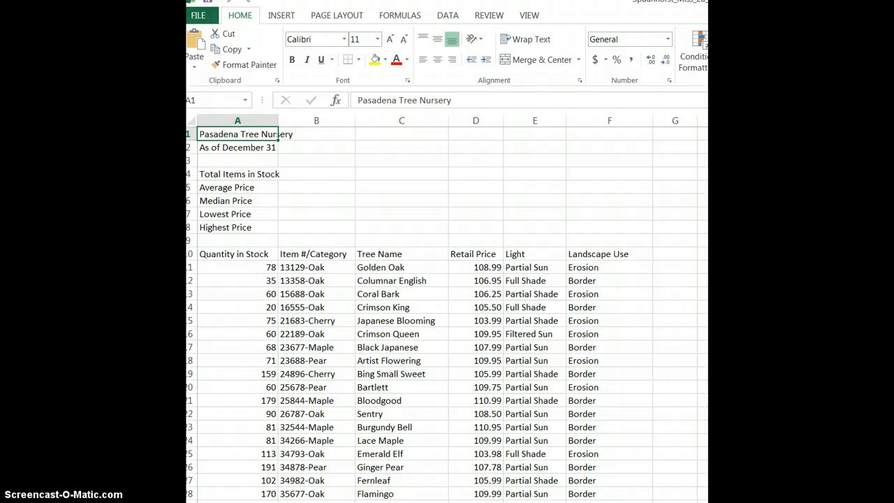
Review the tree inventory data and each column heading in row 10, from Quantity in Stock to Landscape Use
scroll(447, 314, "down", 3)
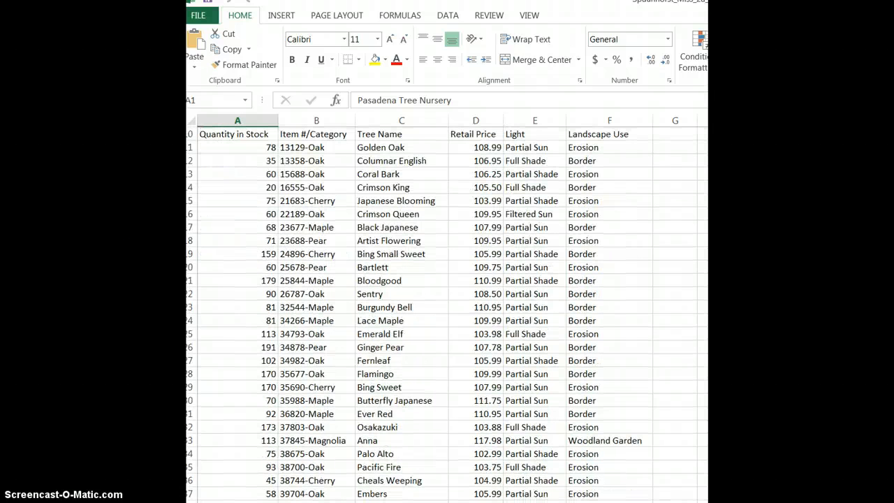
scroll(447, 314, "up", 3)
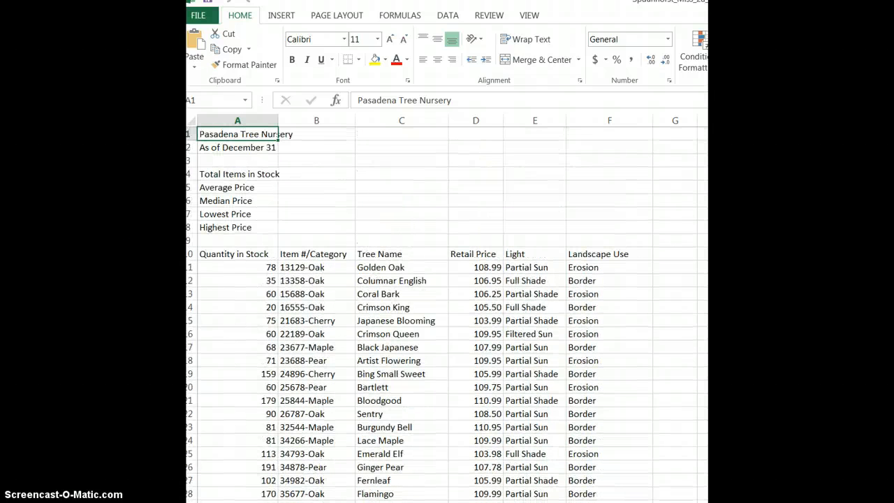
left_click(240, 253)
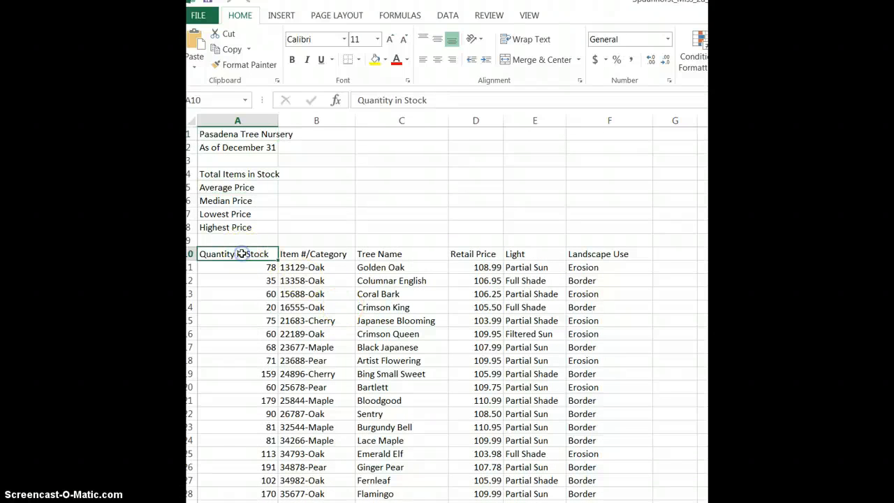
left_click(328, 253)
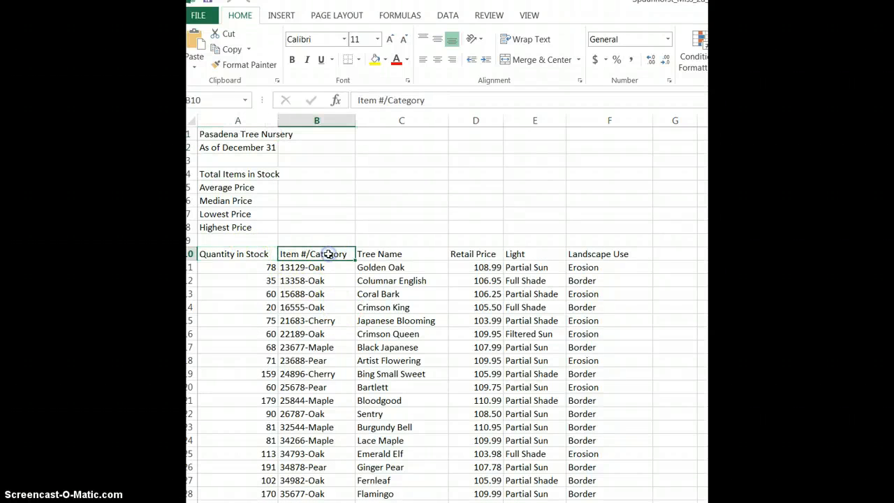
left_click(395, 254)
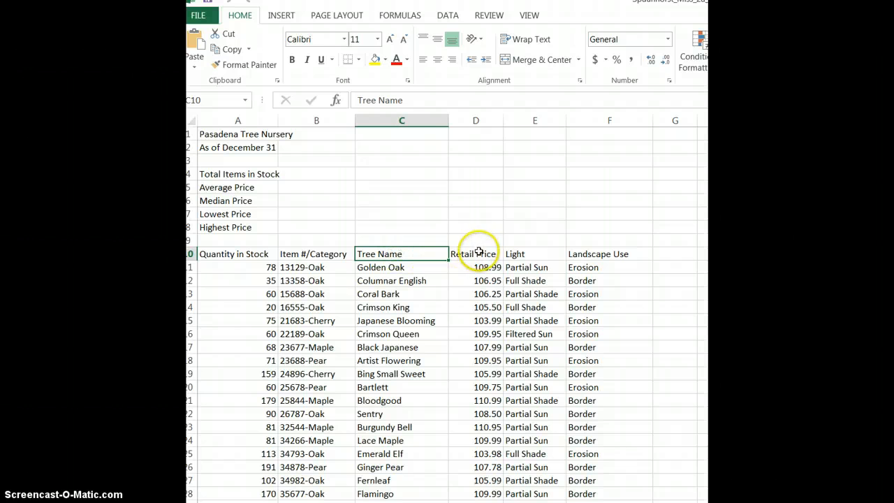
left_click(479, 254)
left_click(531, 256)
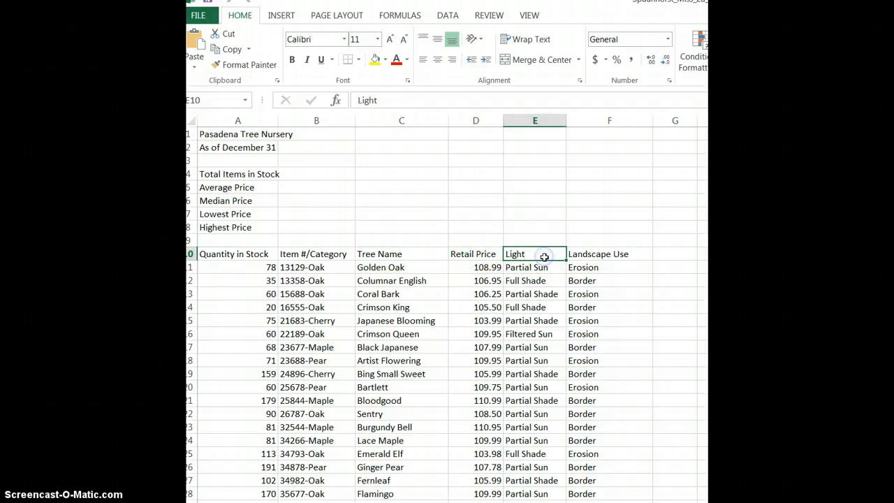
left_click(605, 259)
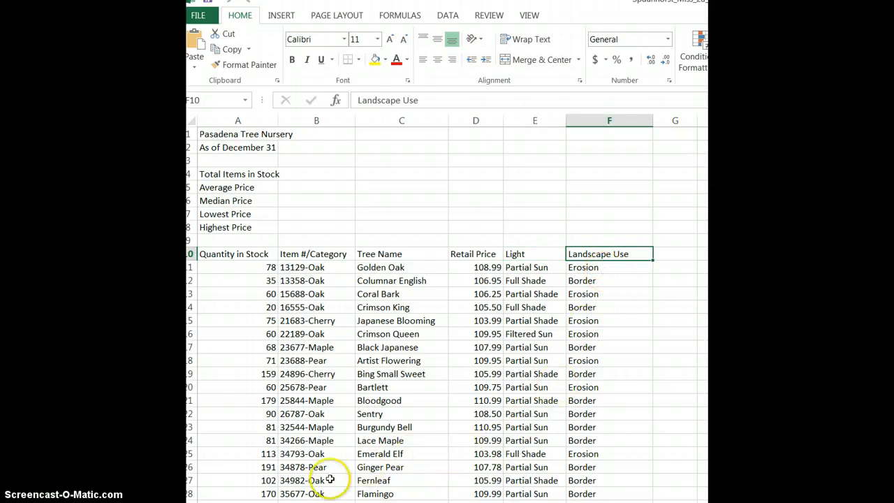
Insert two blank columns between the Item #/Category and Tree Name columns
left_click(403, 118)
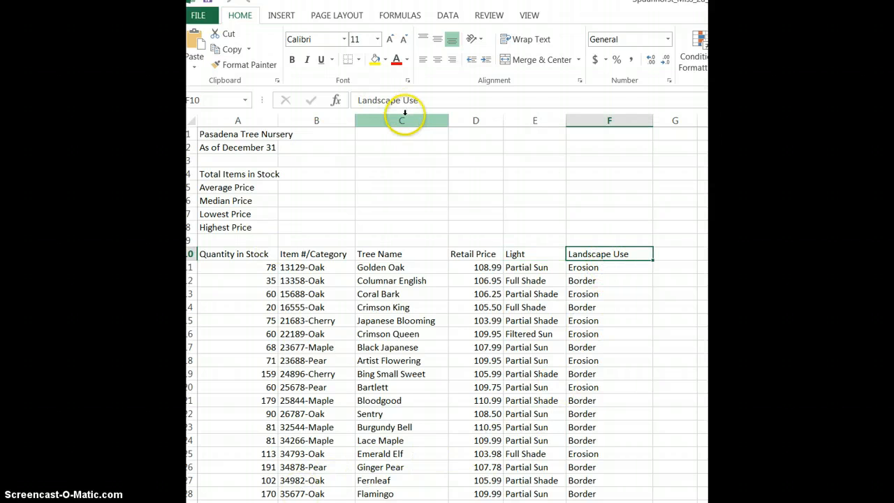
left_click(489, 120, "shift")
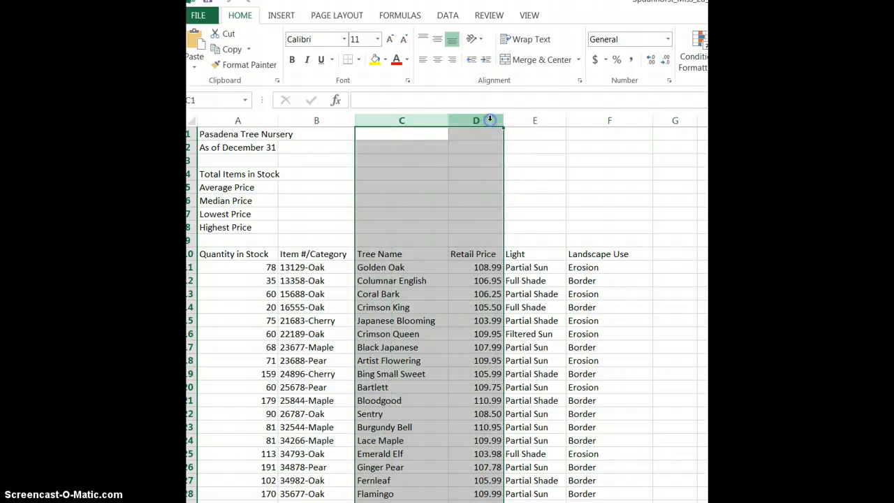
right_click(415, 124)
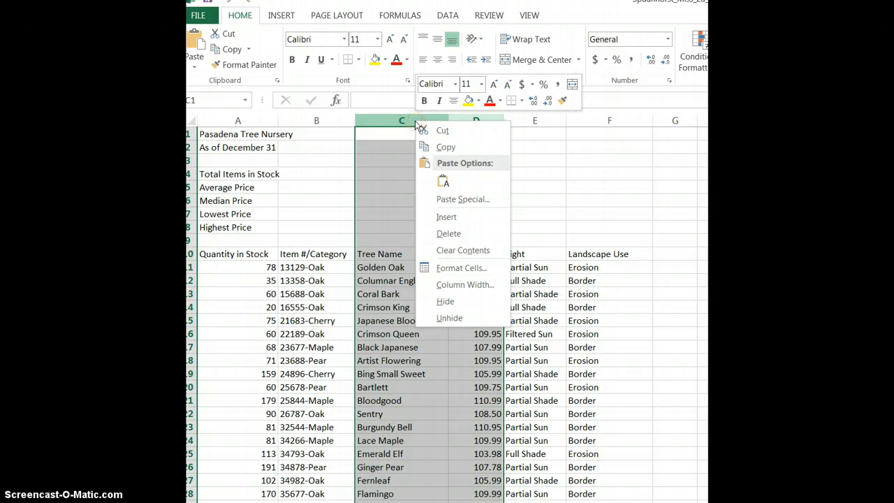
left_click(460, 213)
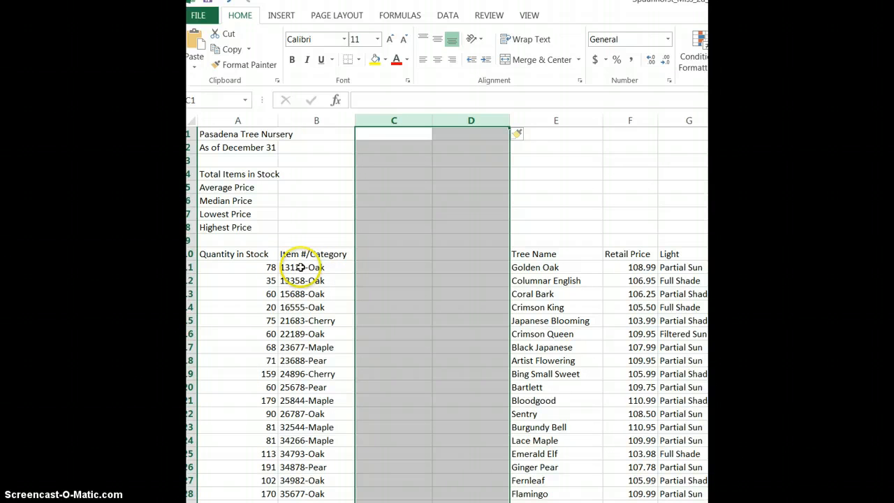
Enter 13129 in C11, Flash Fill the remaining item numbers in column C, and accept the suggestions
left_click(385, 268)
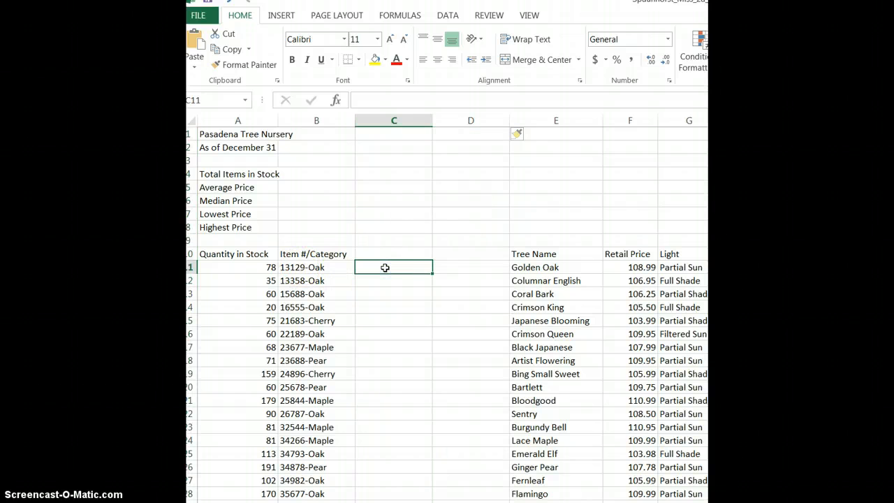
type("13129")
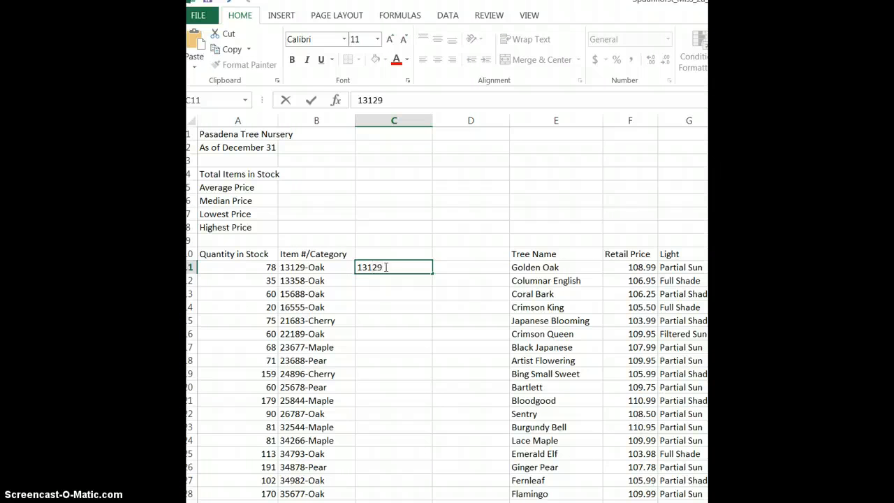
left_click(311, 101)
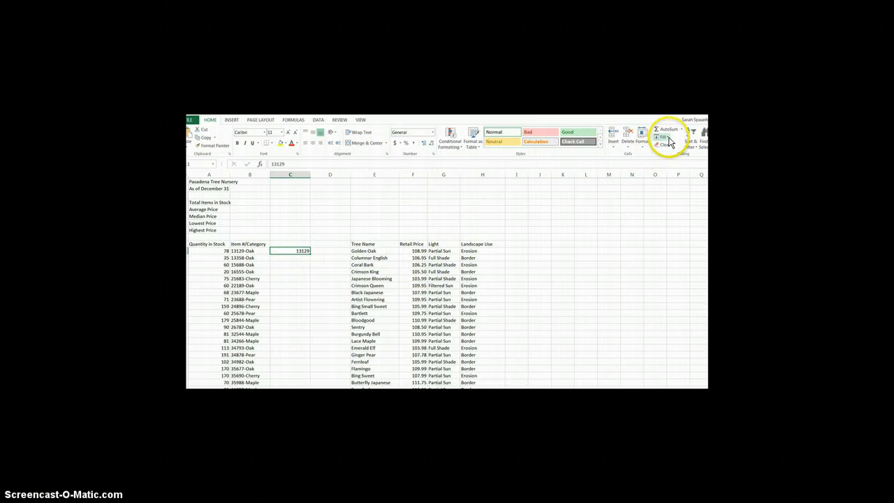
left_click(669, 142)
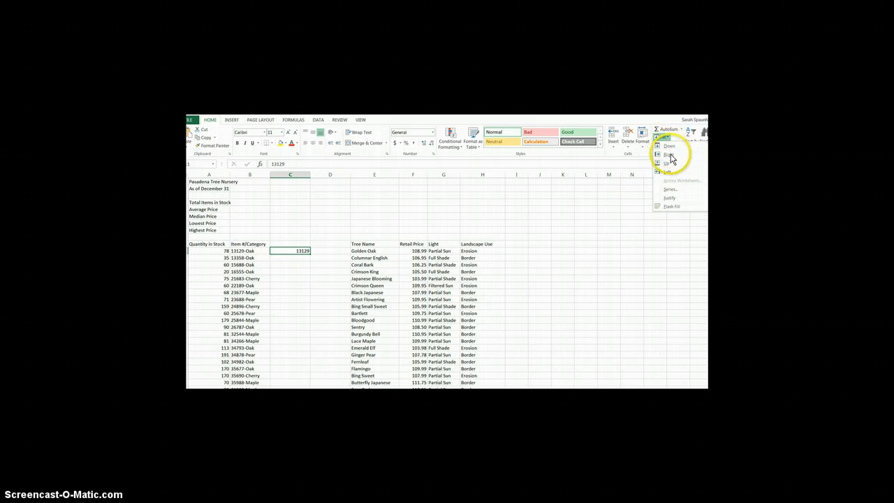
left_click(675, 205)
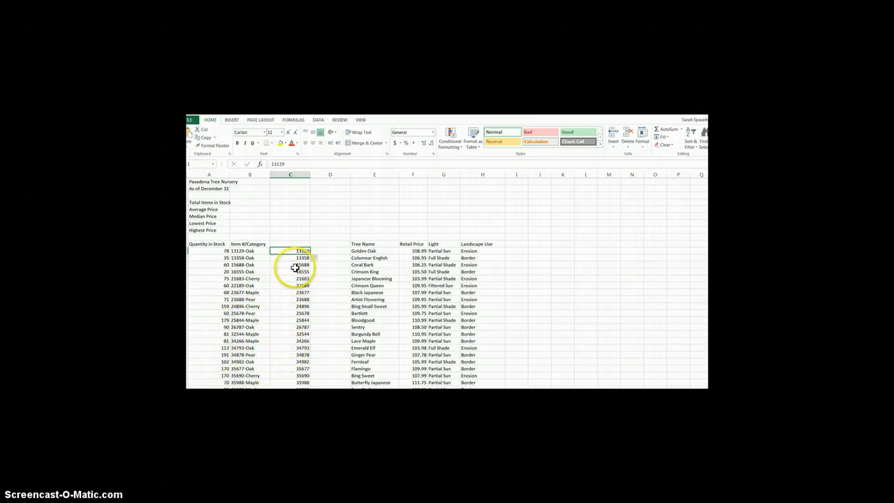
left_click(317, 261)
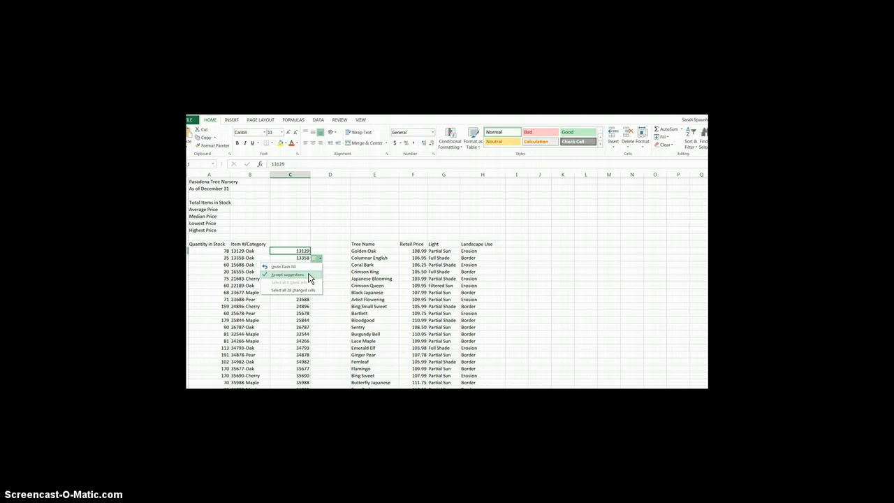
left_click(304, 273)
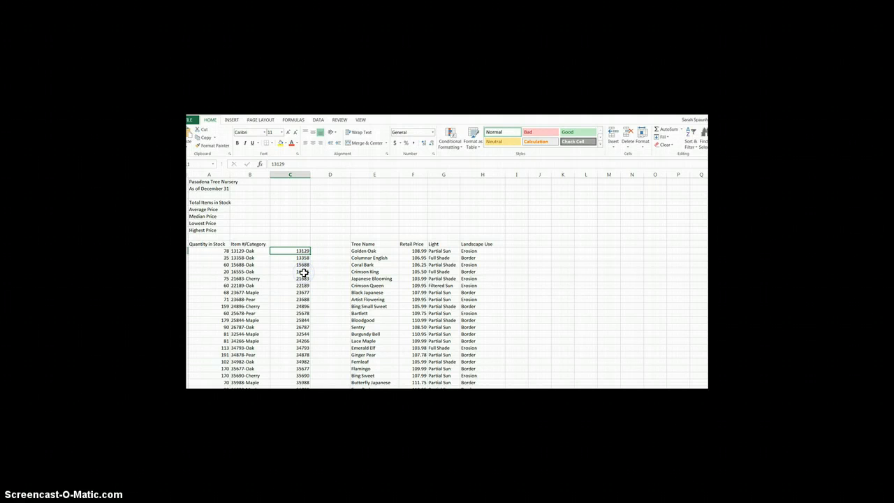
Enter Oak in D11 and Flash Fill the remaining tree categories in column D
scroll(447, 283, "down", 3)
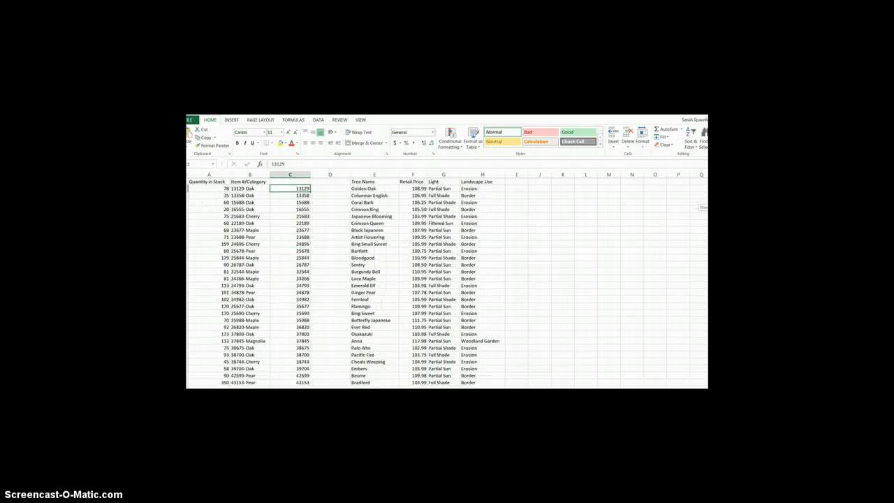
scroll(411, 276, "up", 3)
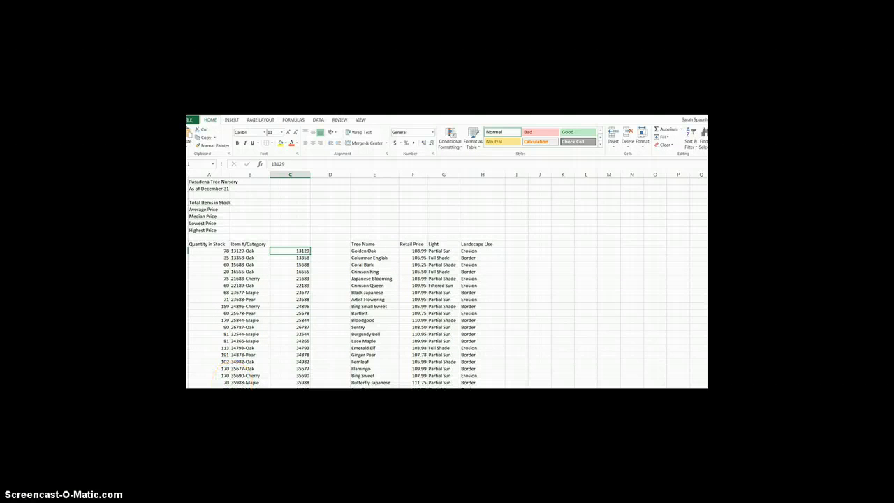
left_click(327, 250)
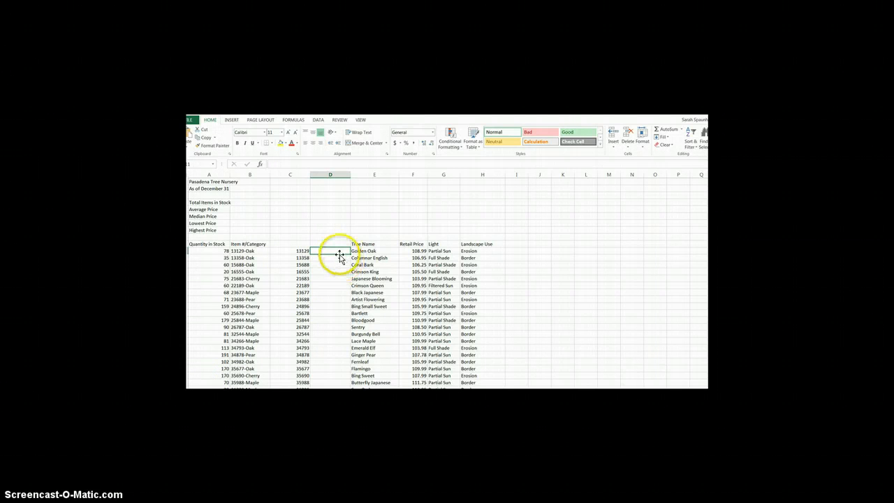
type("Oak")
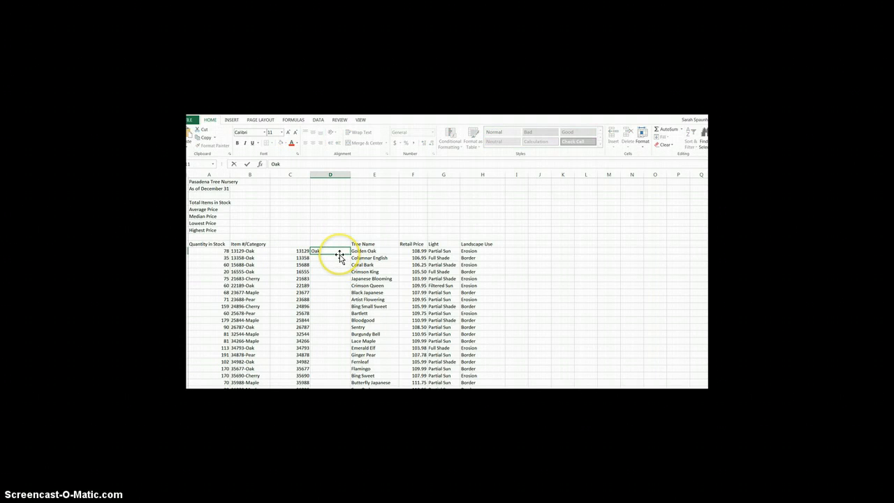
left_click(247, 165)
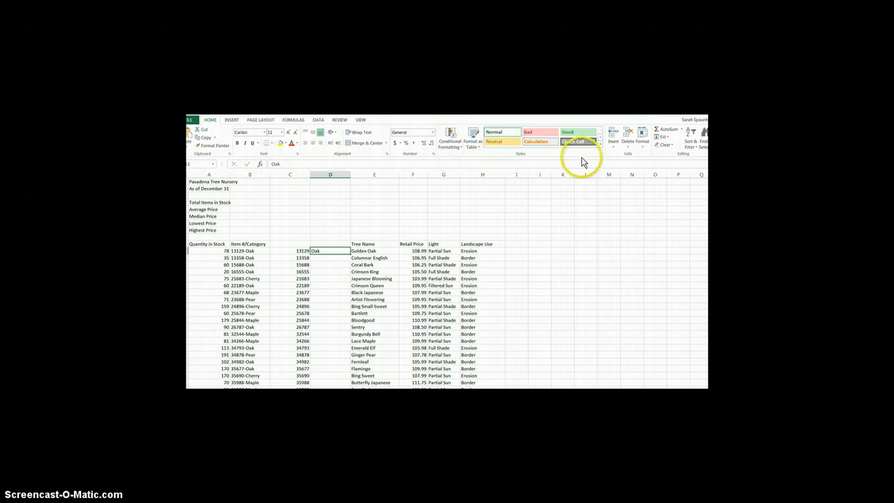
left_click(661, 137)
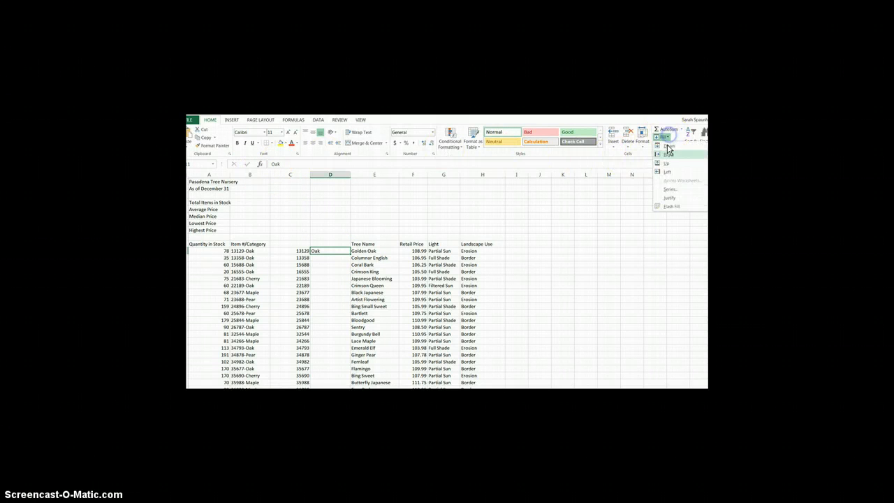
left_click(675, 205)
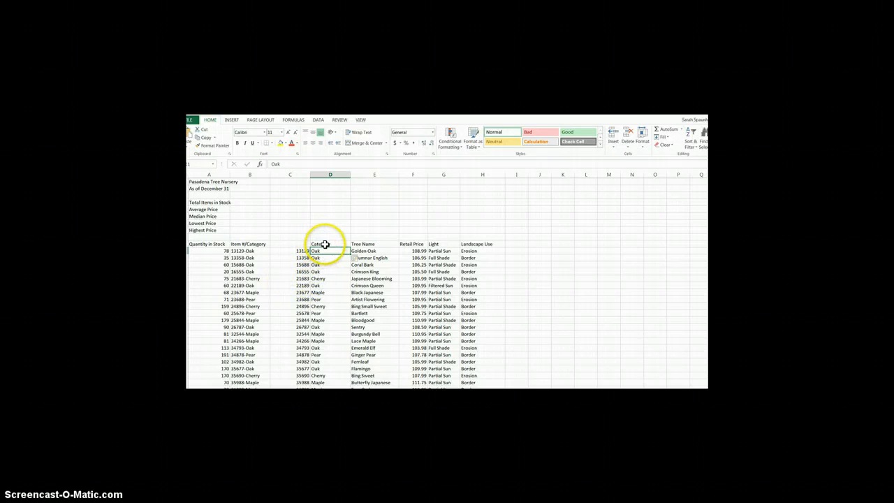
Enter the heading Item # in C10 and delete the original combined Item #/Category column
double_click(288, 242)
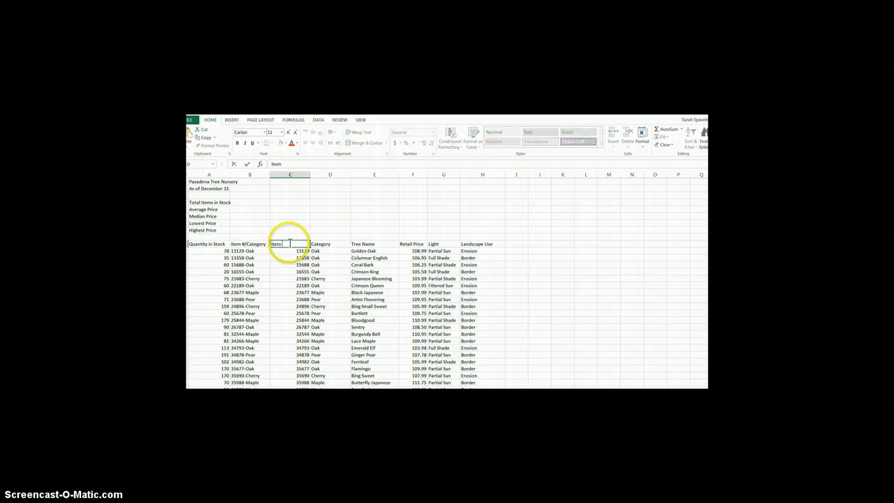
left_click(256, 174)
right_click(260, 175)
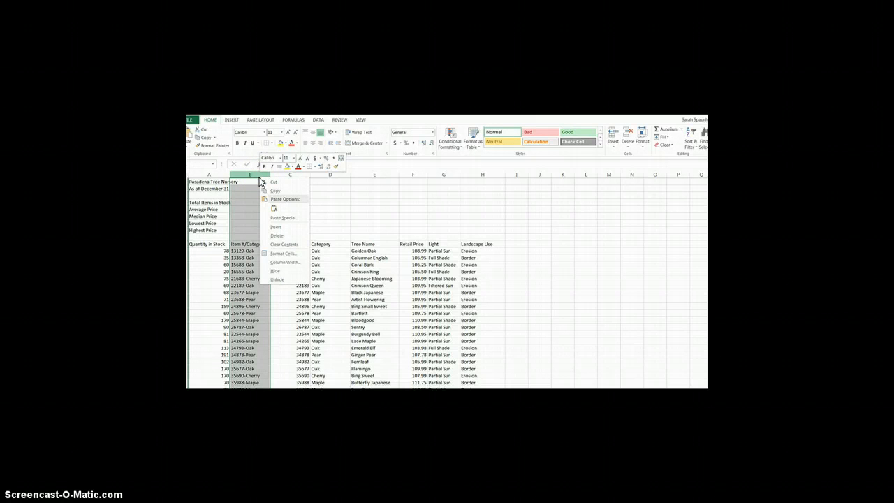
left_click(277, 235)
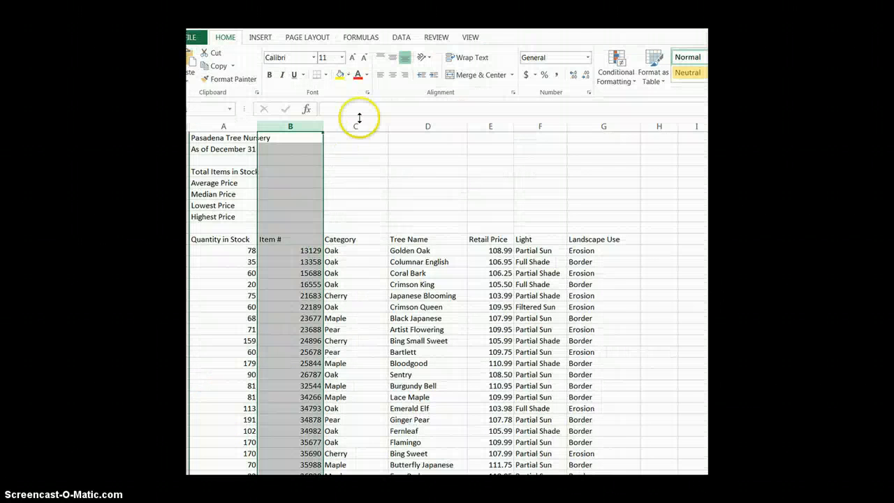
Move the Category column from column C to column H, after Landscape Use
left_click(357, 126)
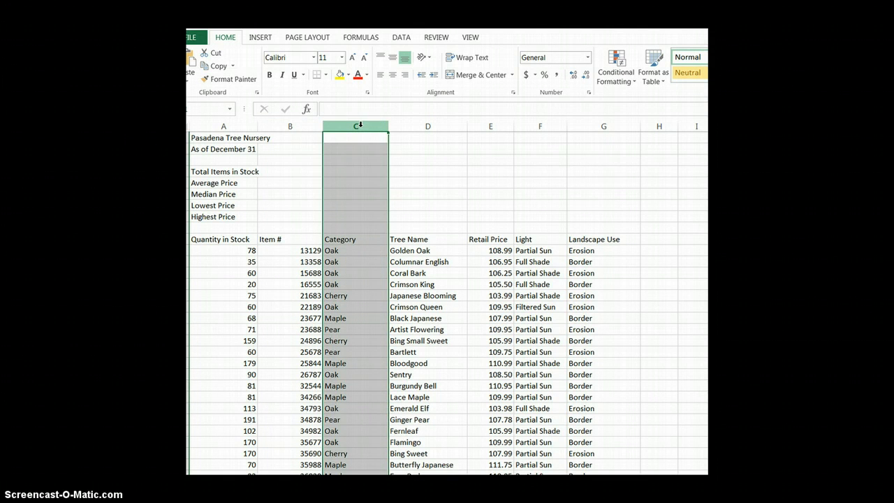
right_click(361, 125)
left_click(383, 135)
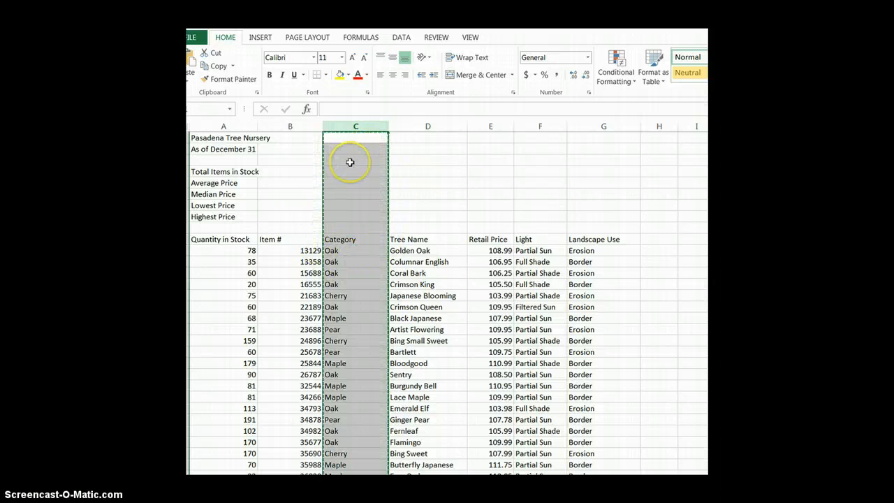
left_click(664, 138)
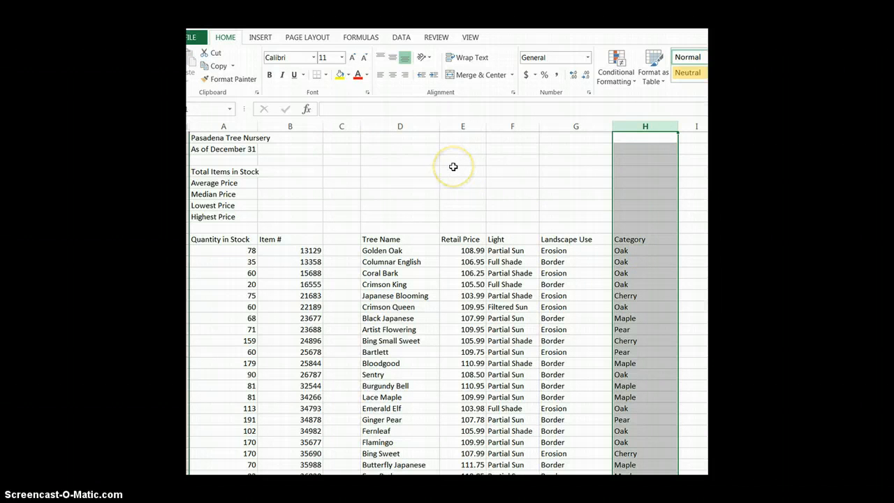
Delete the empty column C between the Item # and Tree Name columns
left_click(341, 126)
right_click(342, 127)
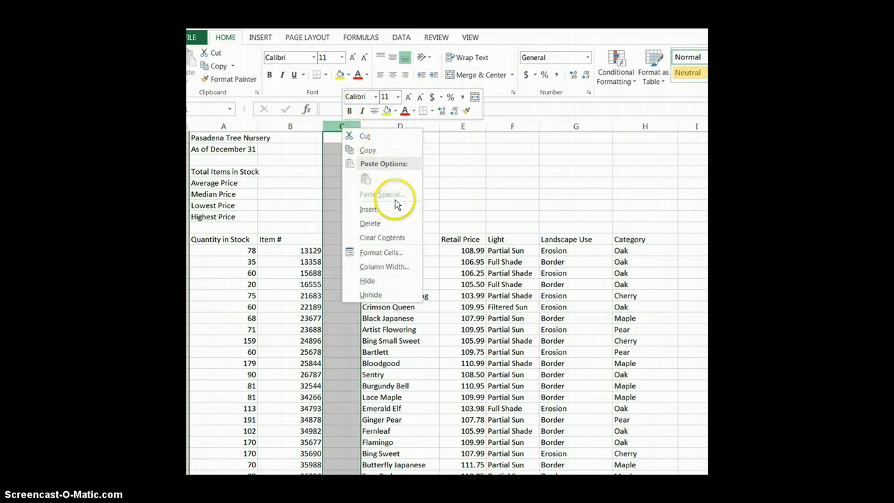
left_click(371, 224)
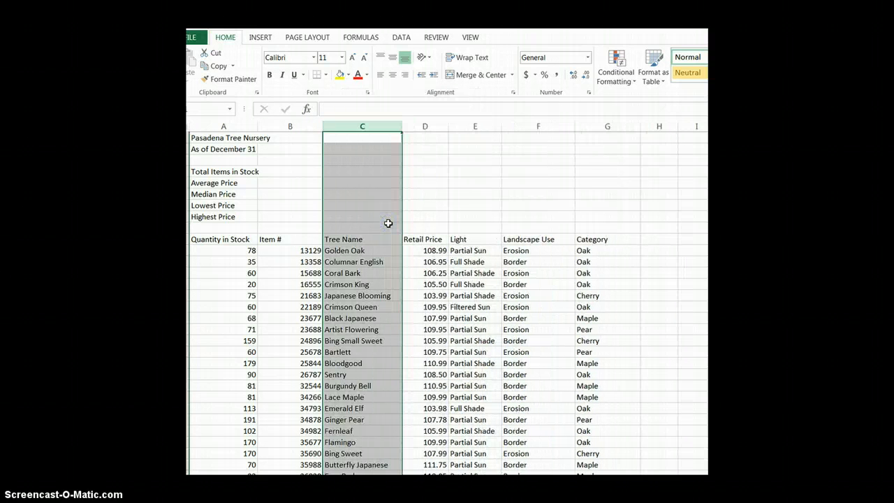
AutoFit the widths of columns A through G to their contents and deselect the columns
left_click_drag(231, 124, 607, 127)
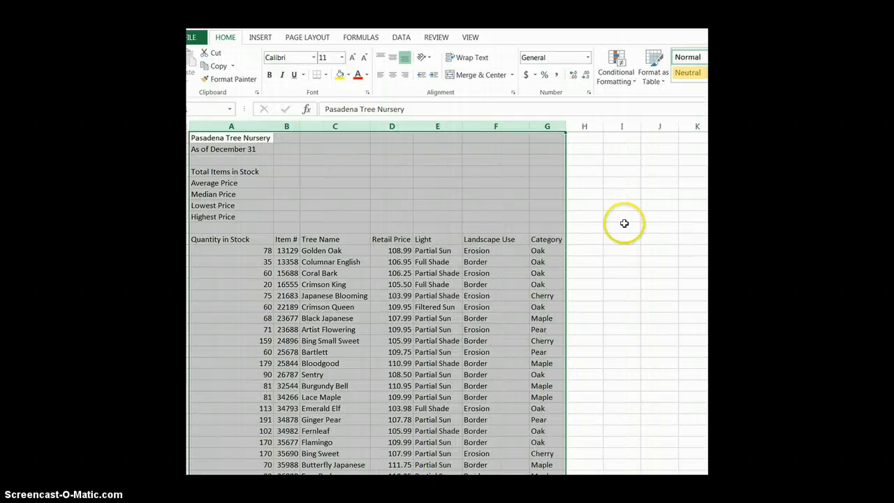
left_click(508, 241)
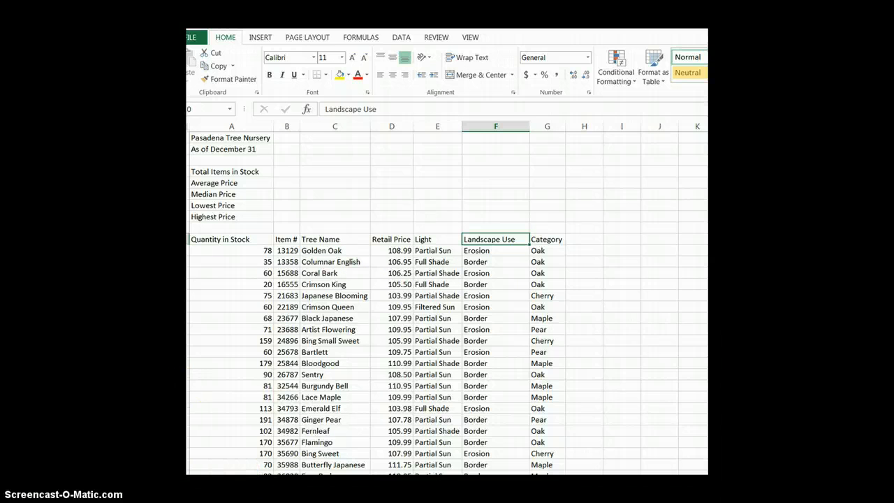
left_click(189, 126)
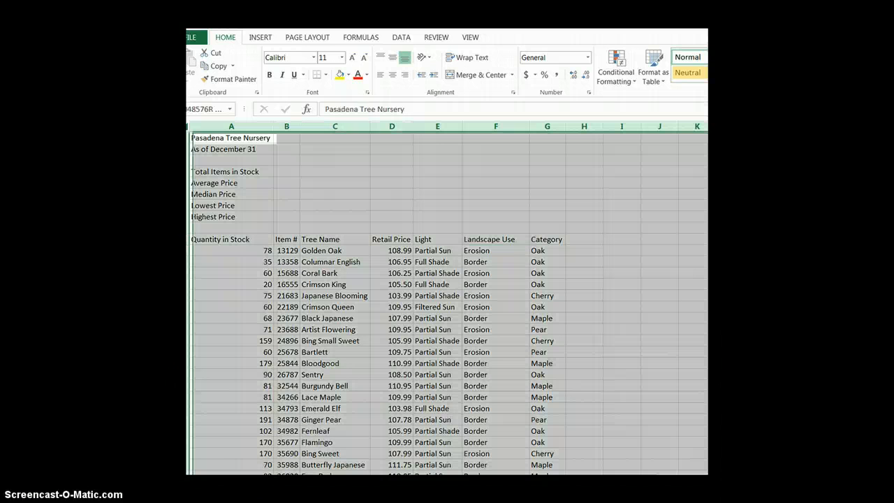
left_click_drag(301, 125, 302, 126)
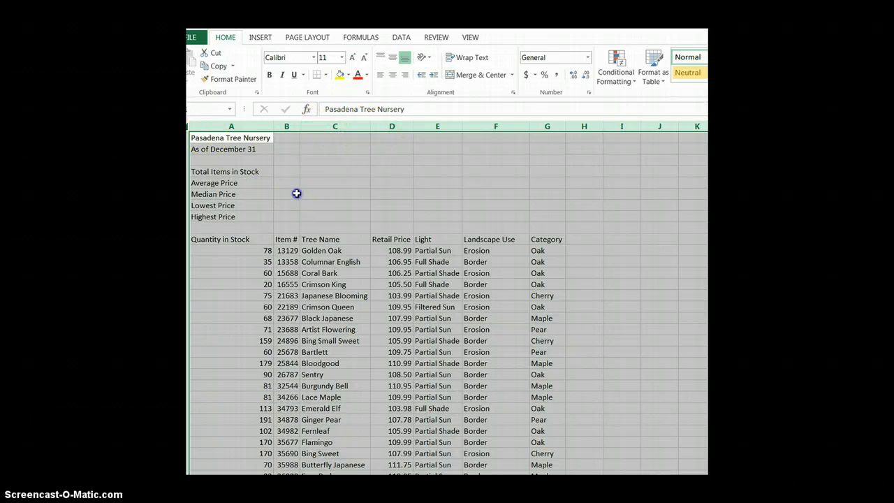
left_click(296, 193)
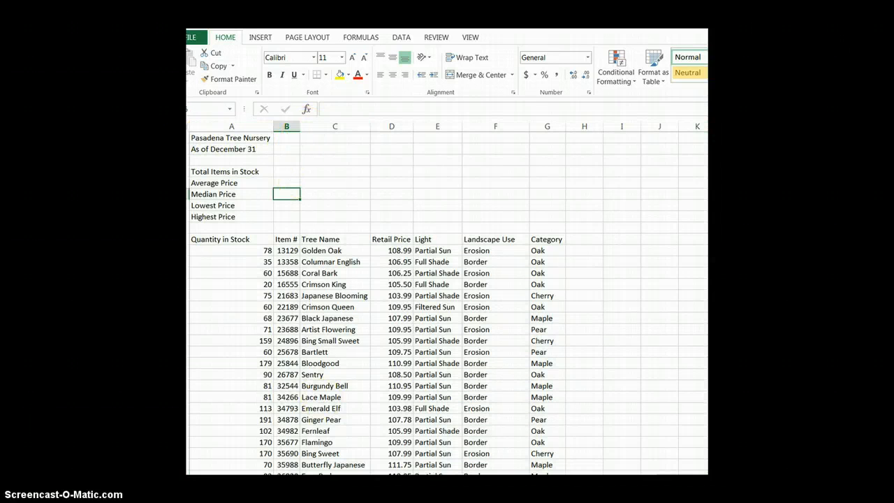
Merge and center the nursery title across A1:H1 and the date line across A2:H2, with heading styles and blue and gold fills
mouse_move(386, 485)
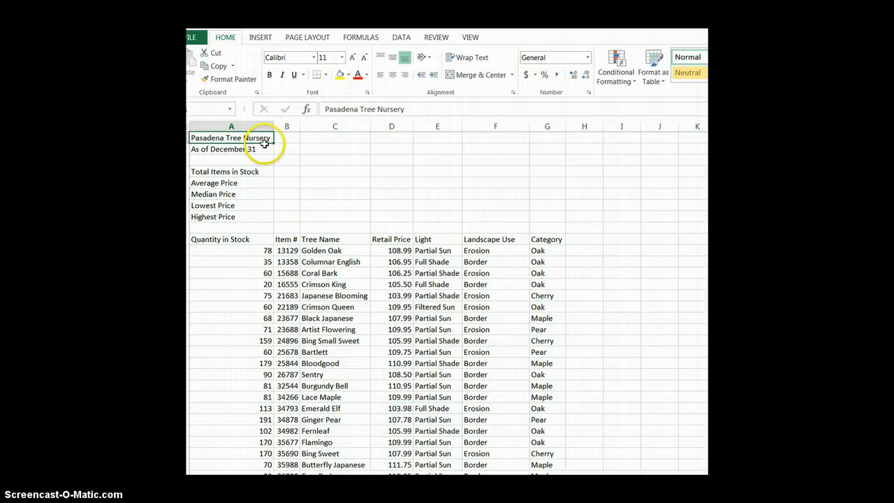
left_click_drag(266, 140, 591, 120)
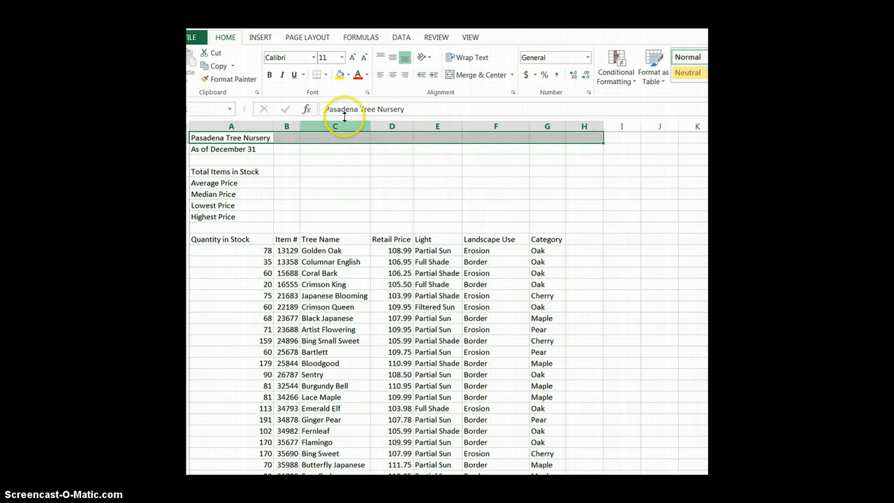
left_click(467, 76)
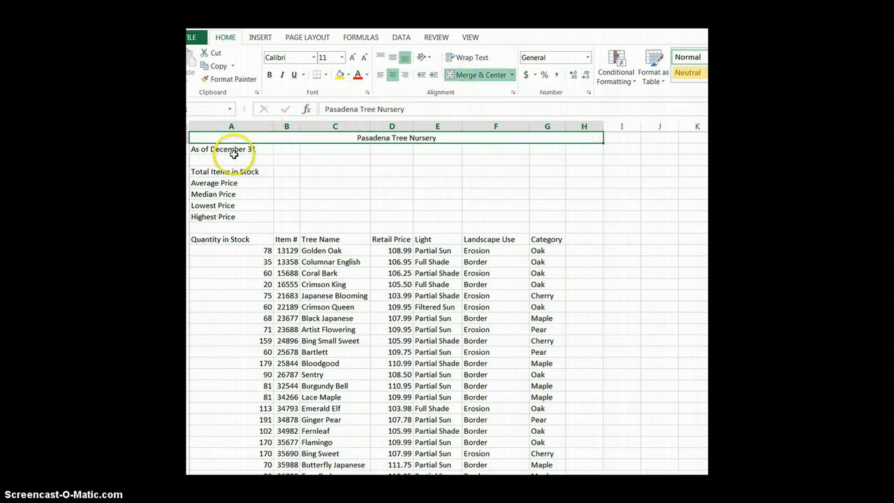
left_click_drag(231, 150, 594, 151)
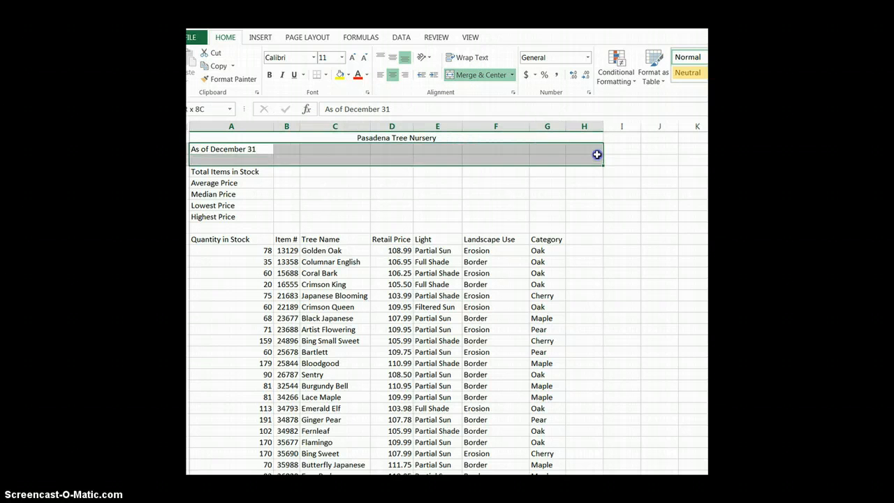
left_click(466, 75)
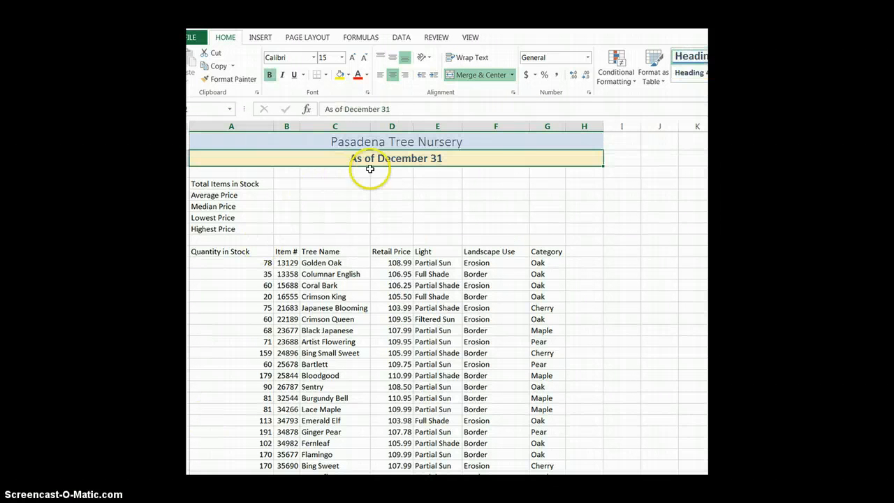
left_click(428, 140)
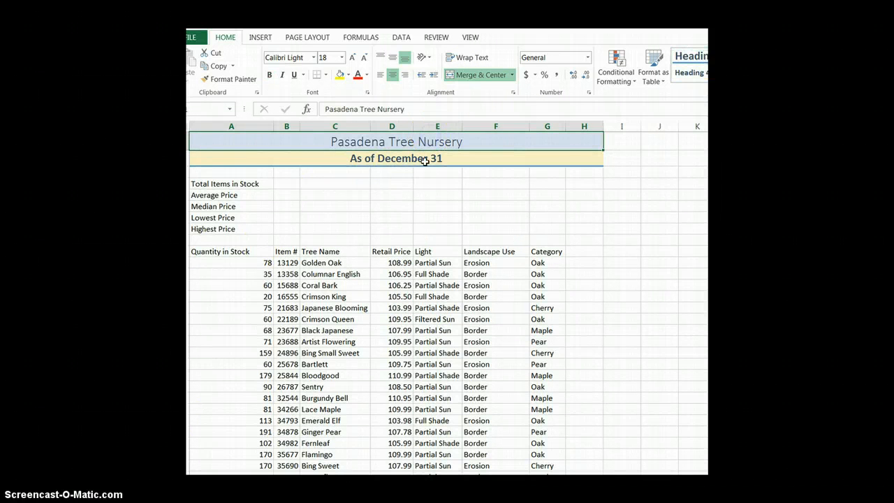
left_click(423, 163)
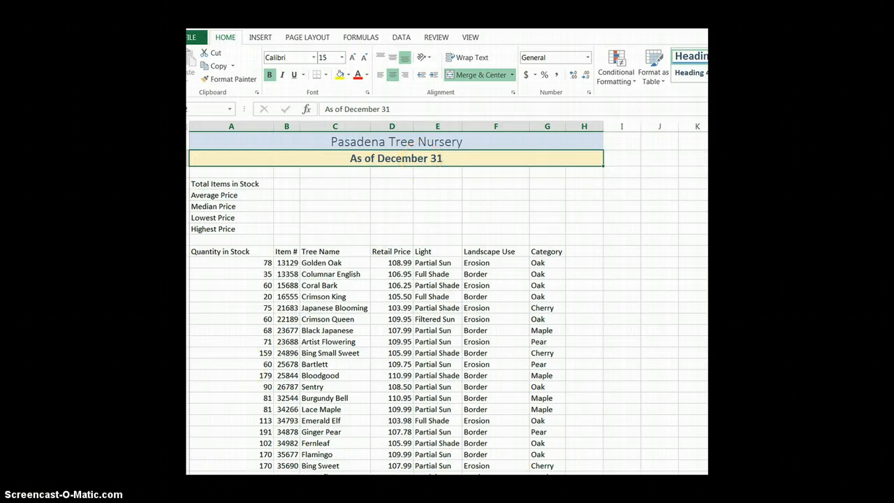
Enter a SUM formula in B4 that totals the stock quantities in A11:A39
left_click(286, 186)
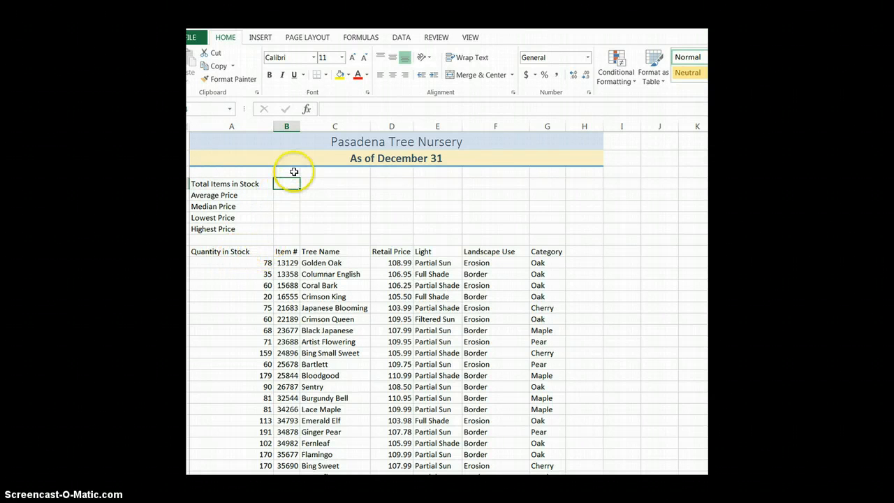
type("=su")
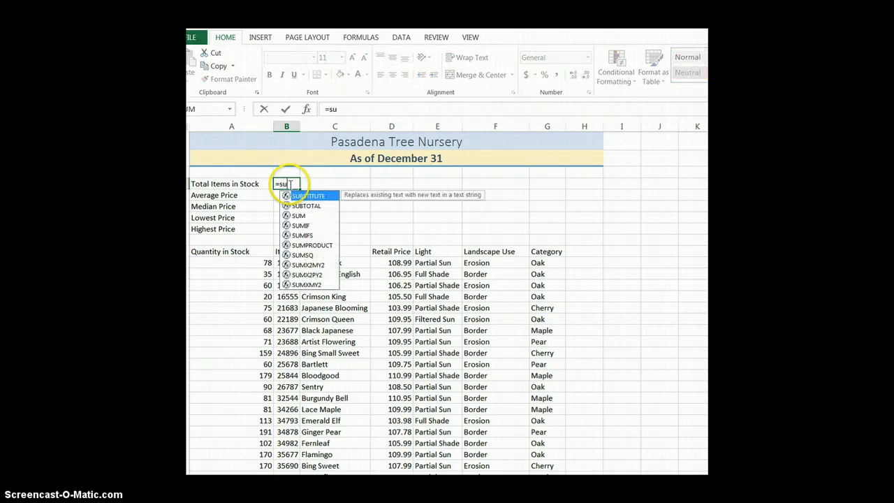
type("m(")
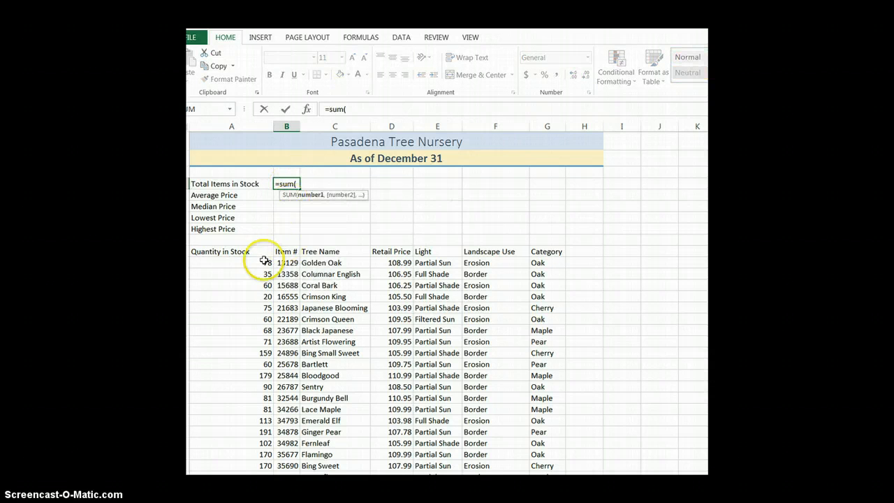
left_click_drag(255, 263, 231, 427)
key("Escape")
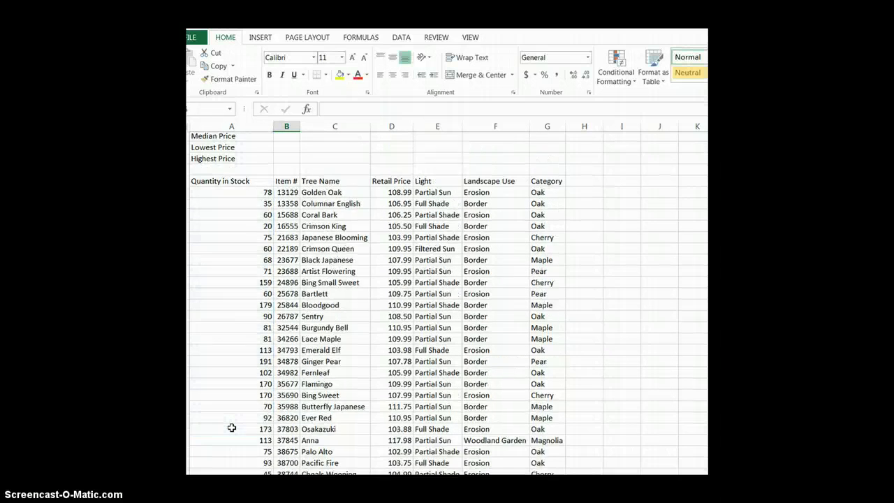
scroll(447, 300, "up", 2)
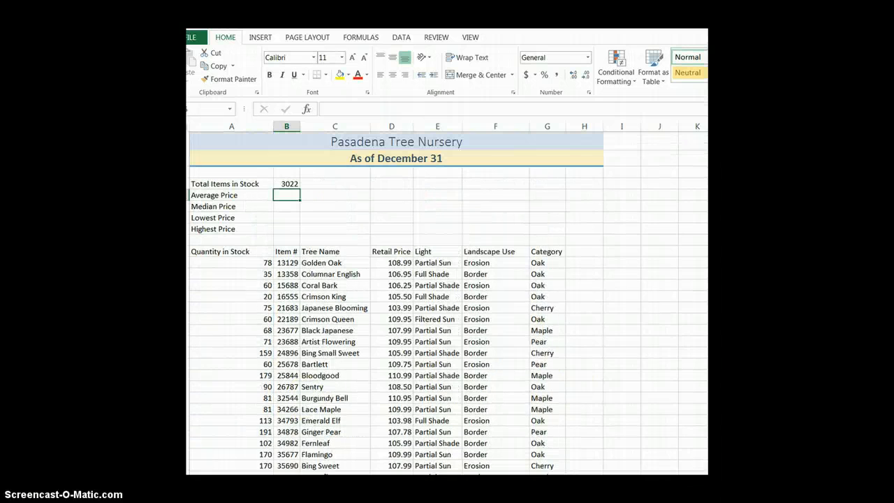
Format the Total Items in Stock value in B4 with the Comma style and no decimal places
left_click(282, 185)
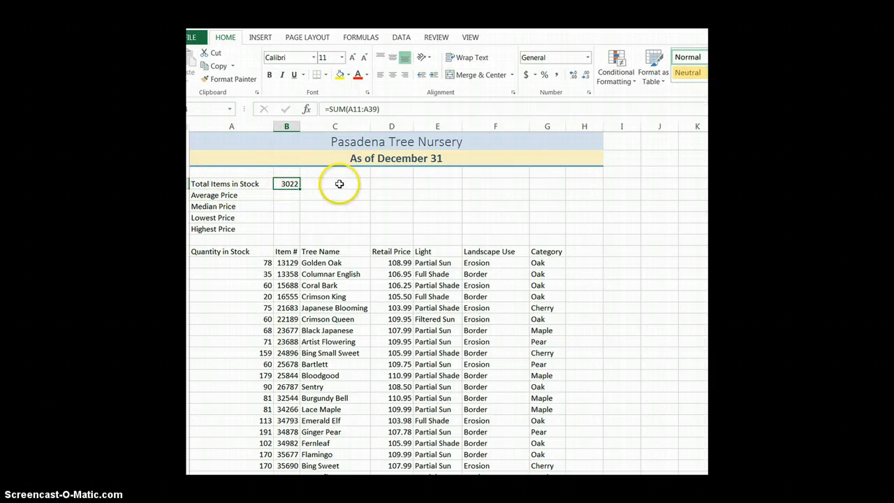
left_click(556, 75)
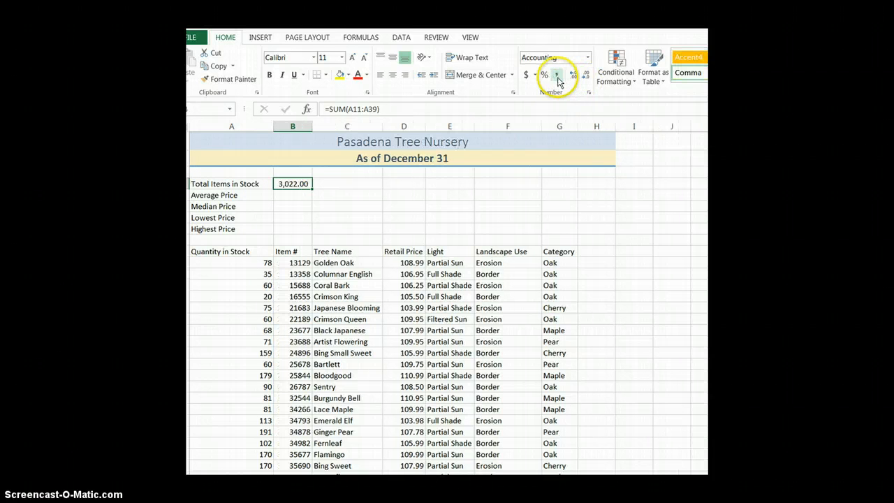
left_click(585, 75)
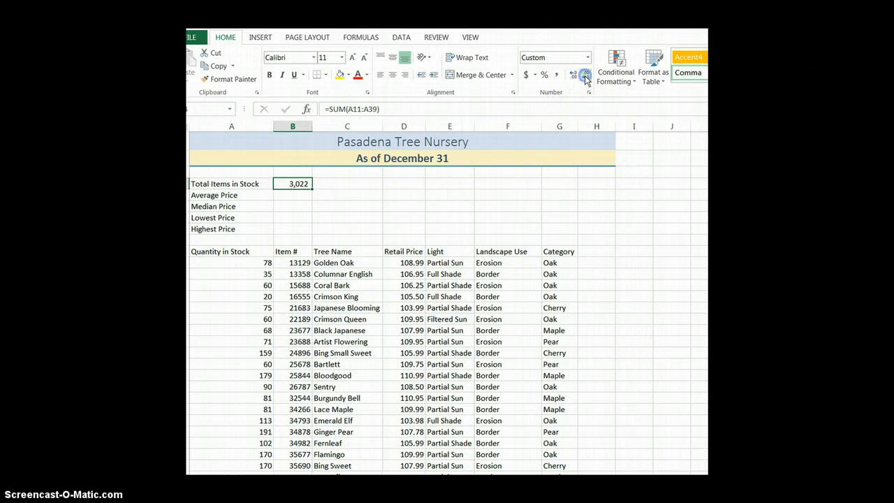
Insert the statistical AVERAGE function in B5 with the retail prices D11:D39 as its range
left_click(286, 196)
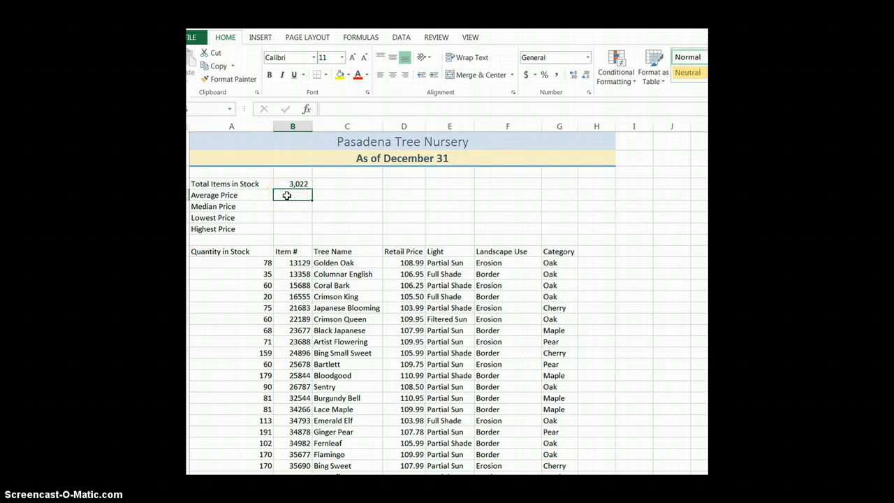
left_click(370, 38)
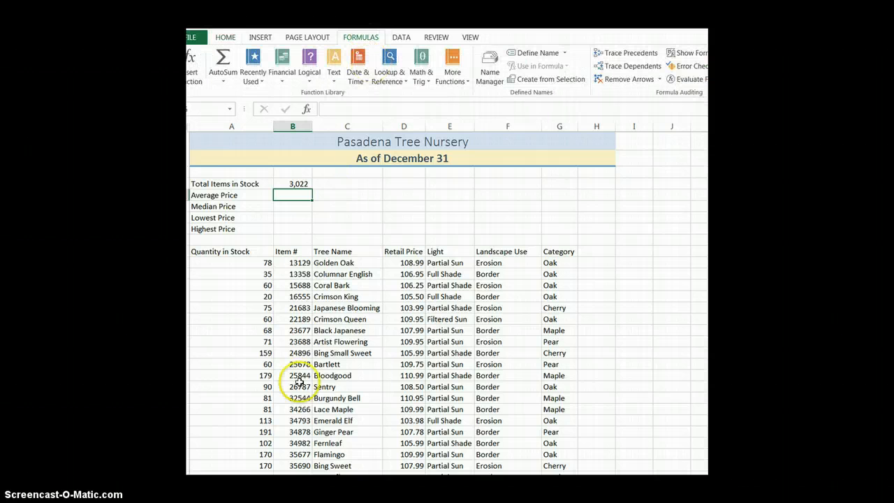
left_click(453, 77)
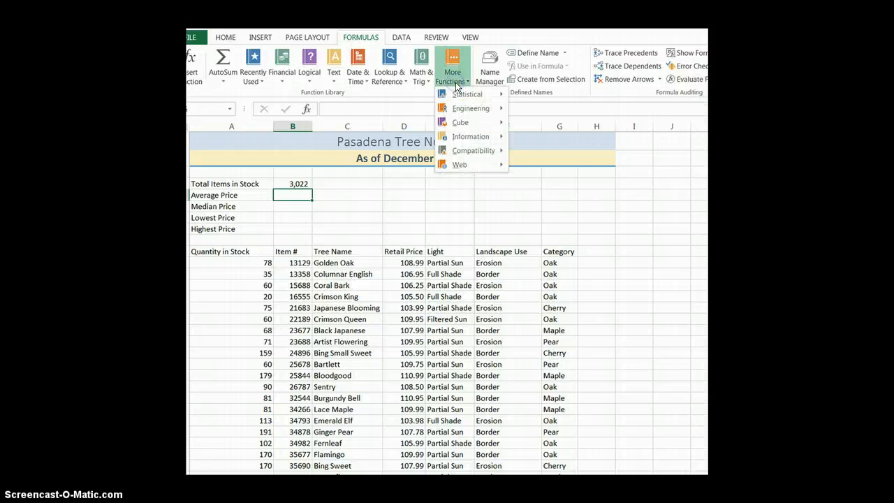
mouse_move(461, 93)
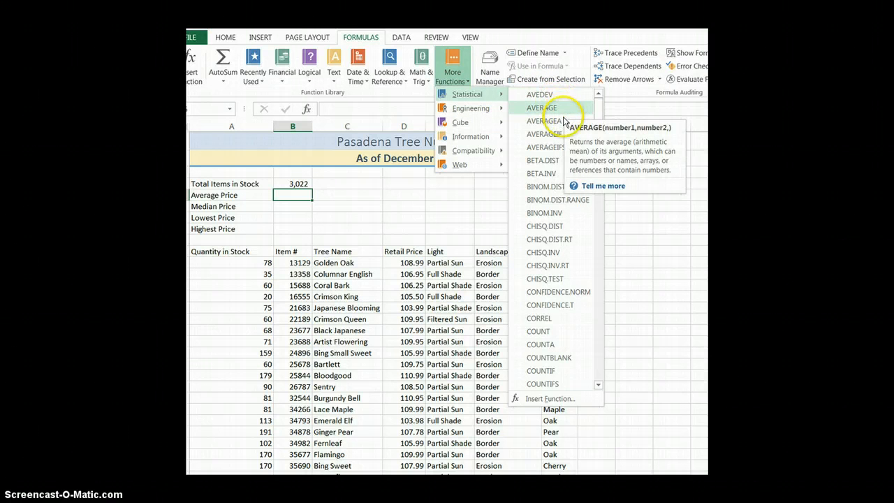
left_click(541, 108)
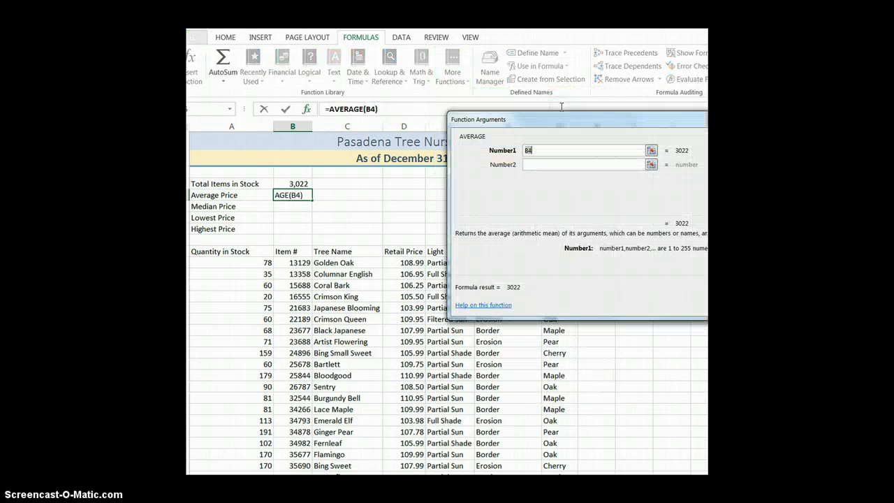
left_click(651, 151)
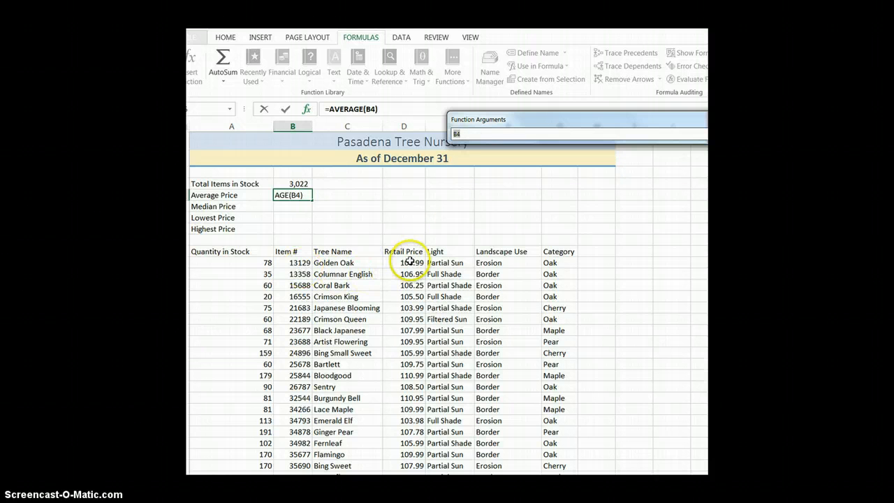
left_click_drag(404, 264, 398, 454)
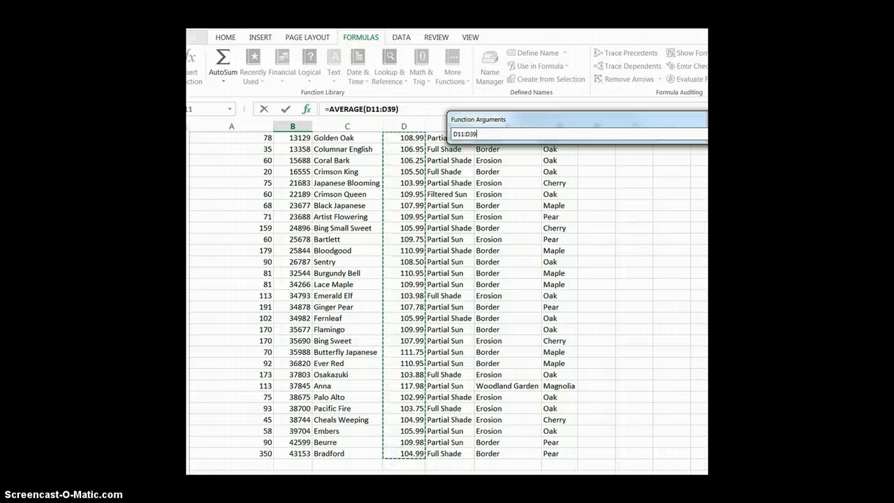
key("Return")
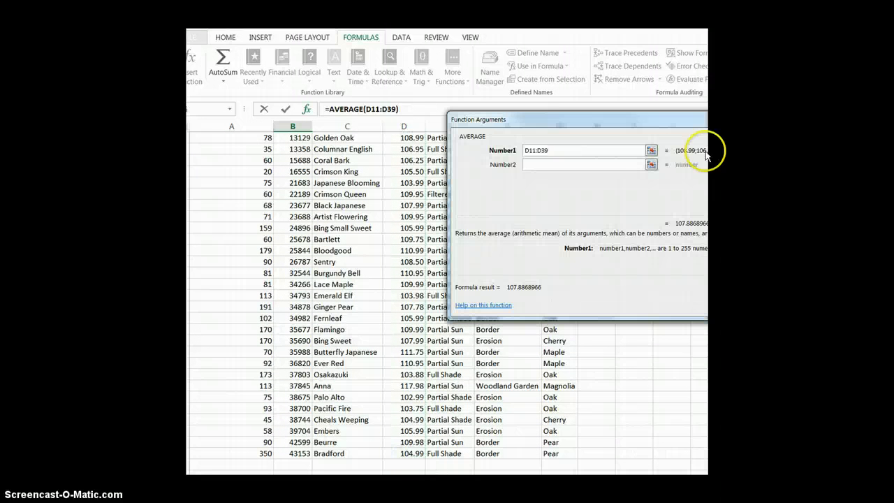
key("Return")
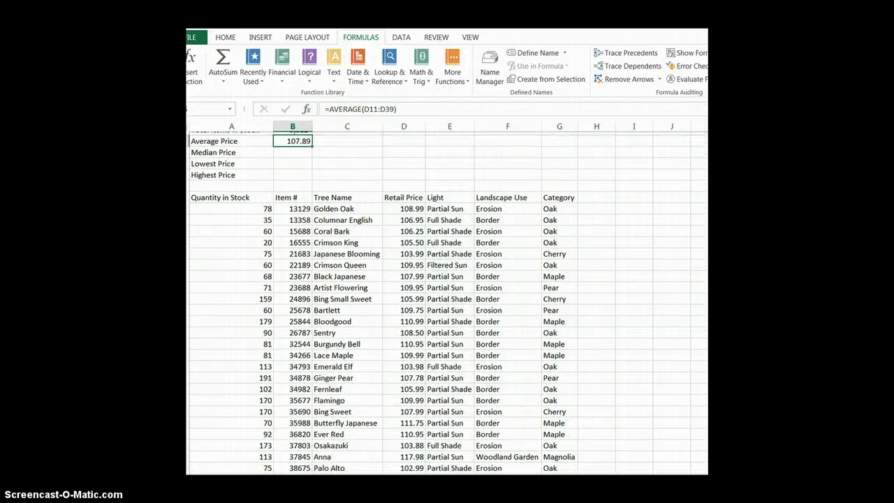
scroll(598, 229, "up", 2)
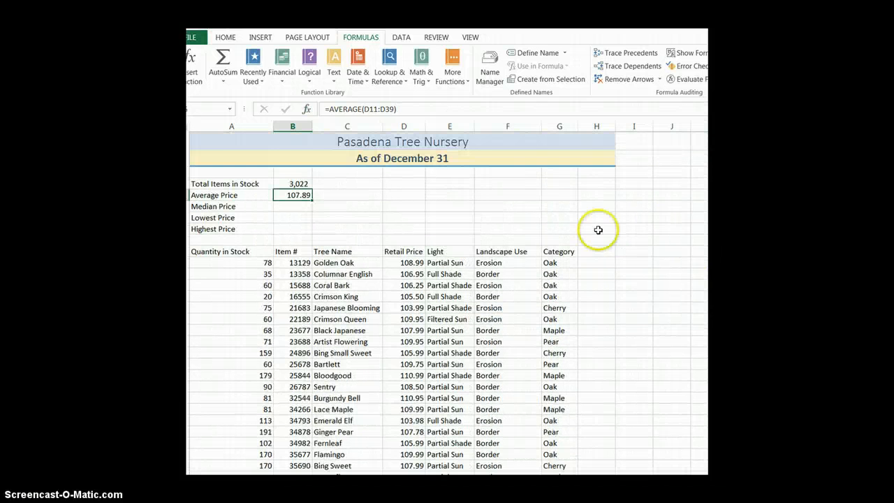
Check the AVERAGE formula in B5 and the retail price range it references
double_click(300, 199)
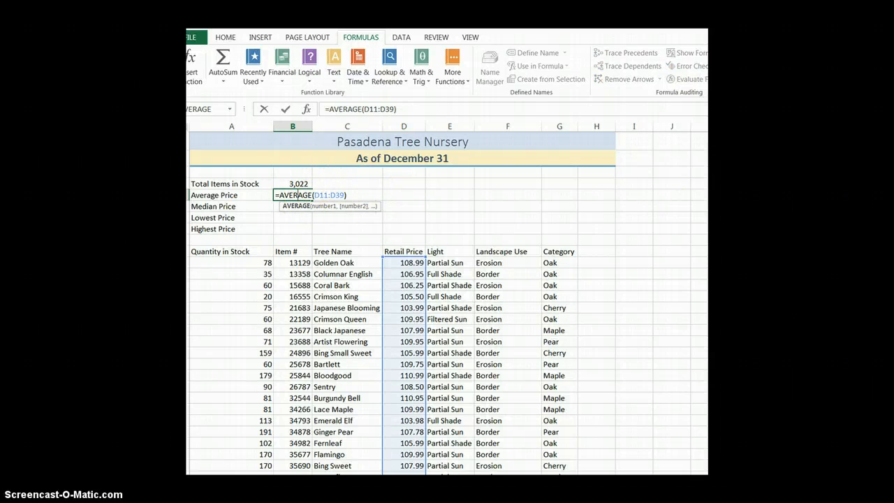
scroll(447, 303, "down", 2)
scroll(446, 303, "up", 2)
key("Return")
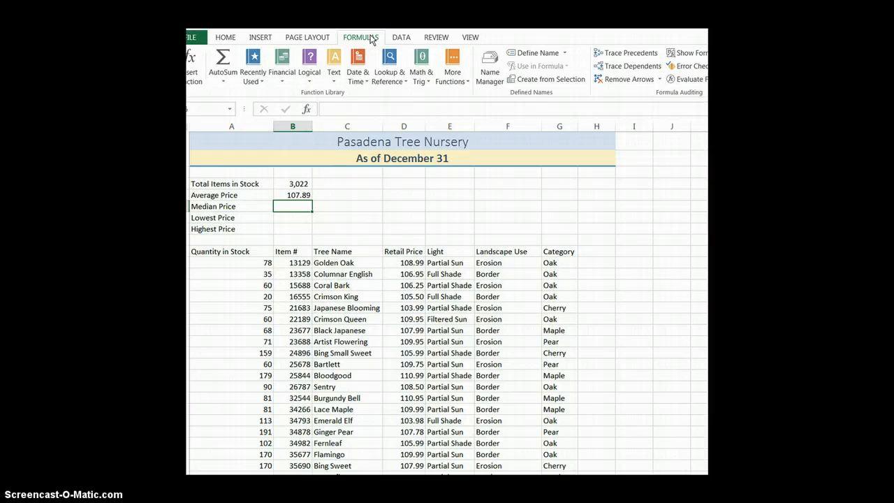
Insert the statistical MEDIAN function in B6 with the retail prices D11:D39 as its range
left_click(461, 84)
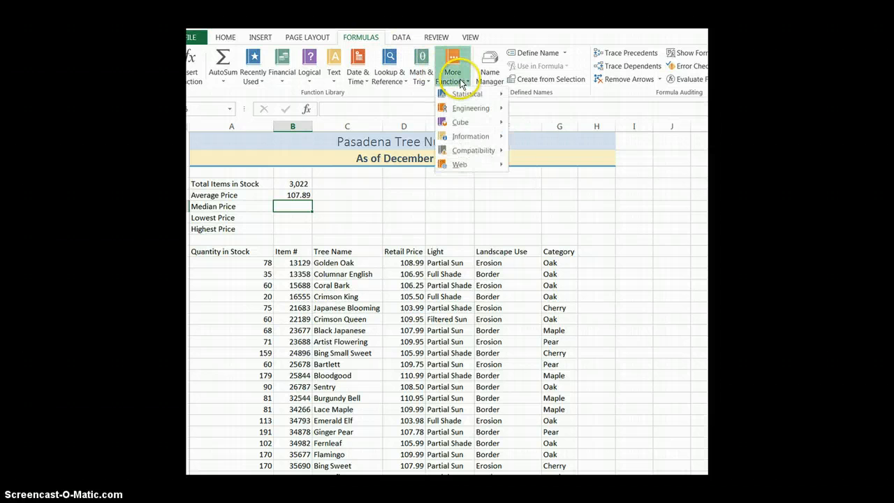
mouse_move(467, 94)
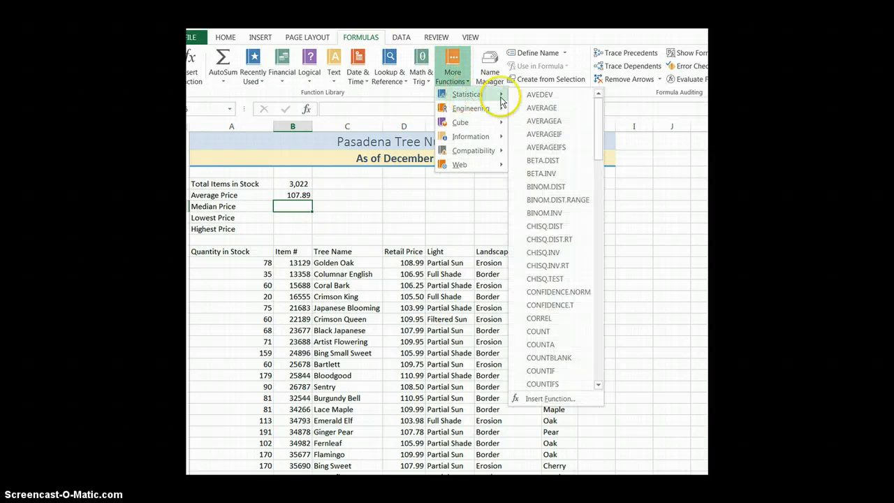
left_click_drag(598, 116, 611, 241)
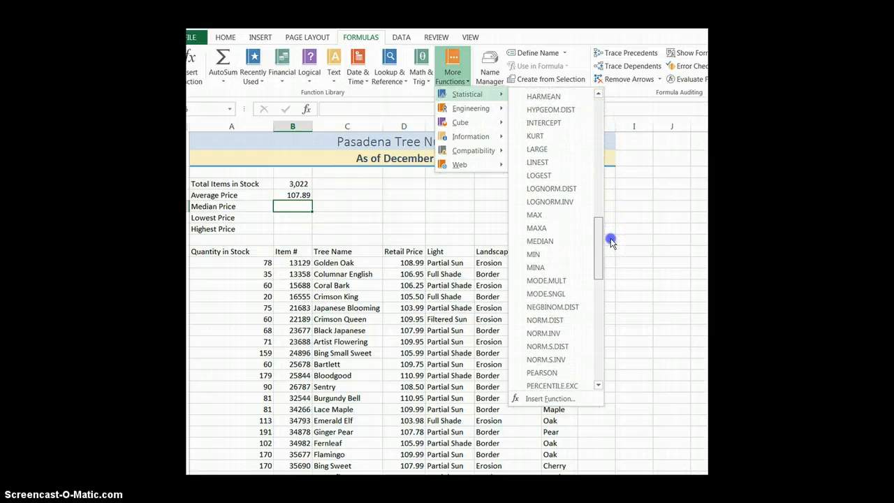
left_click(550, 242)
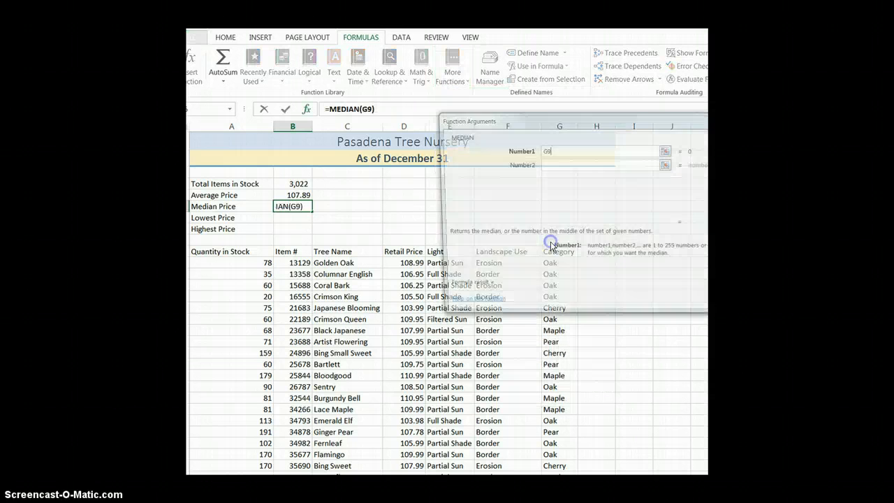
left_click(665, 151)
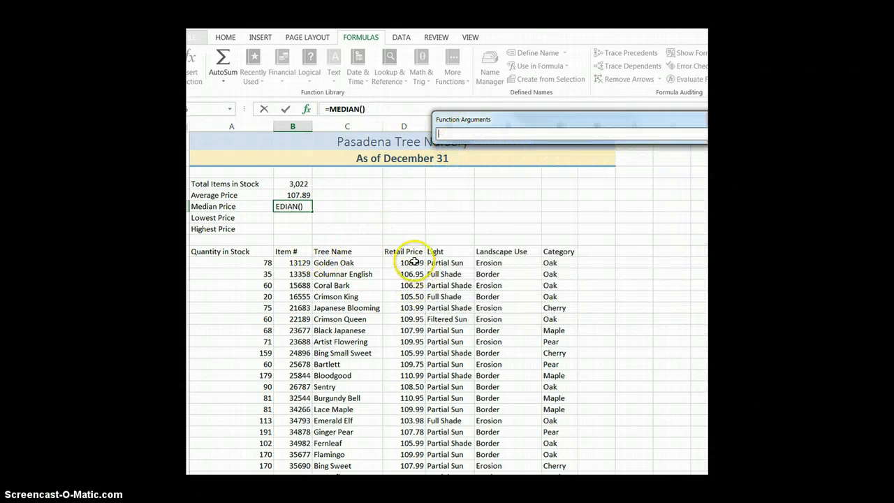
left_click_drag(409, 260, 395, 419)
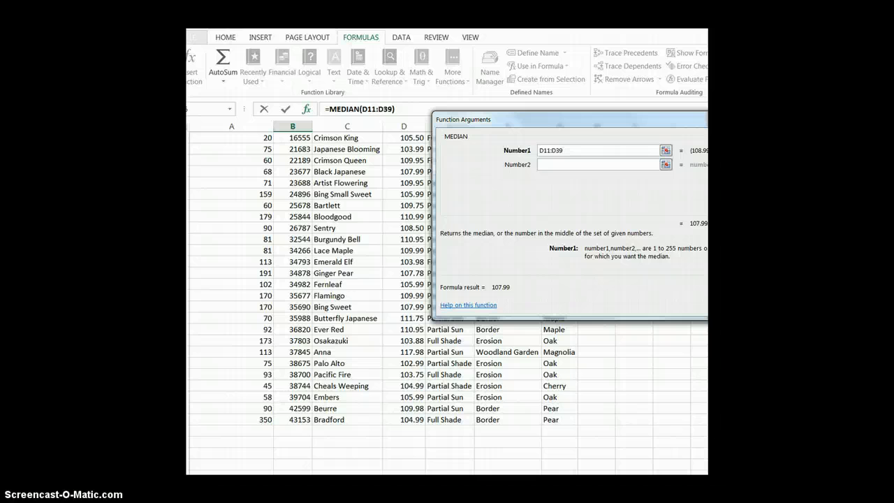
key("Return")
scroll(653, 260, "up", 3)
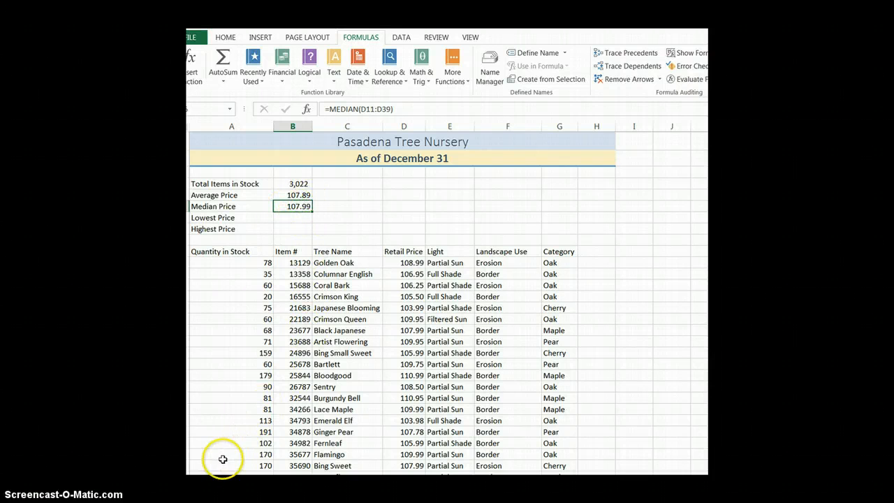
Insert the statistical MIN function in B7 for the Lowest Price, using the retail prices D11:D39
left_click(289, 218)
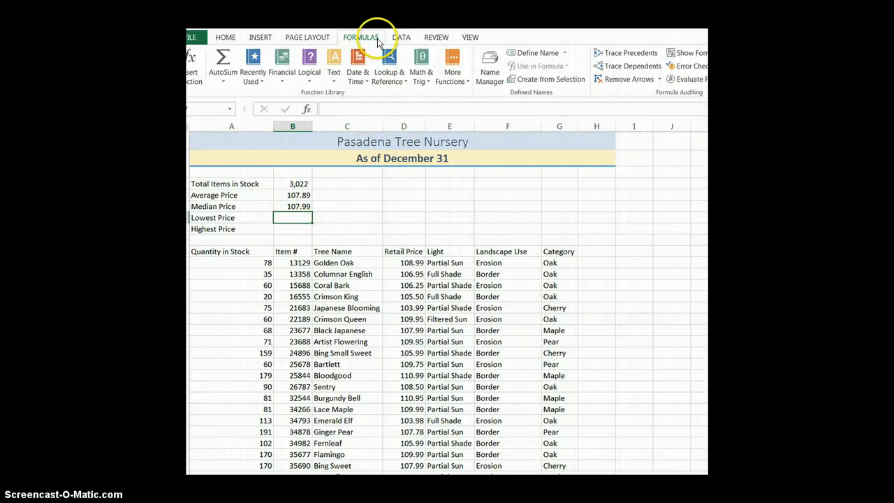
left_click(453, 69)
mouse_move(468, 101)
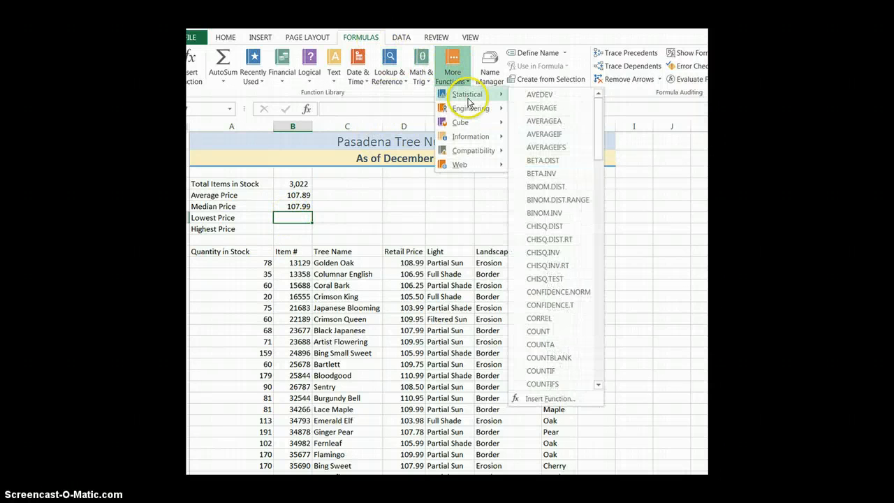
left_click_drag(597, 119, 603, 255)
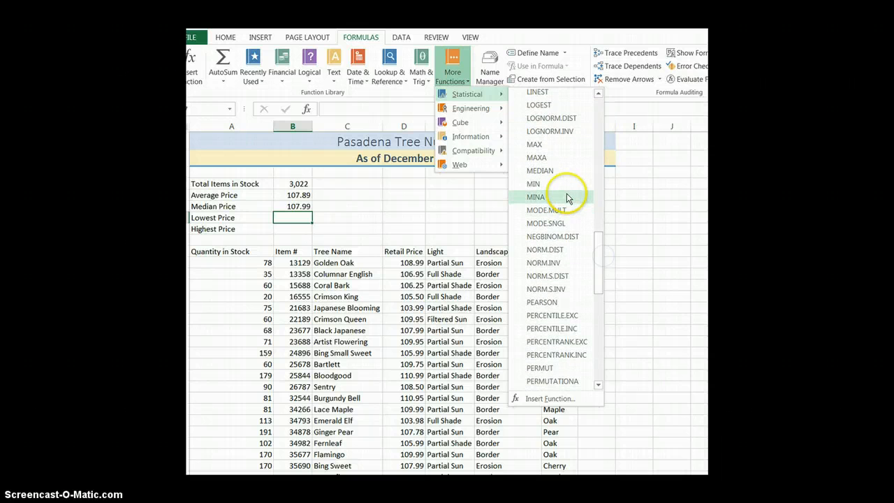
left_click(562, 184)
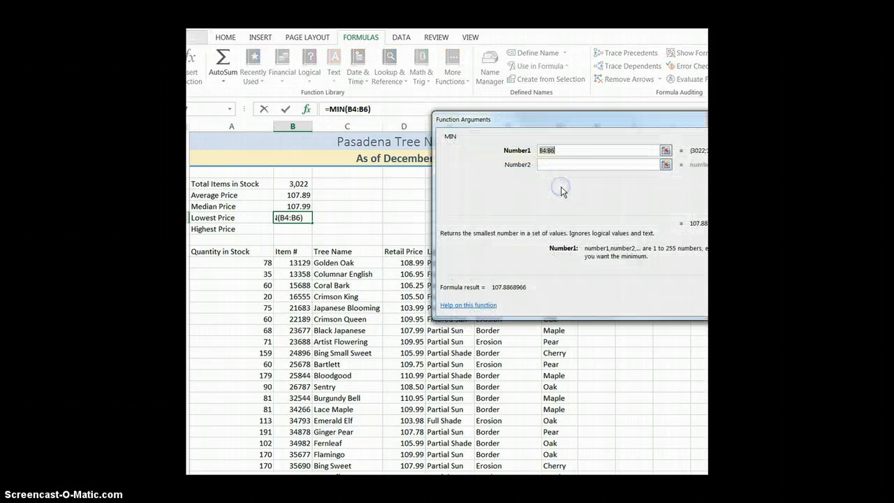
left_click(665, 150)
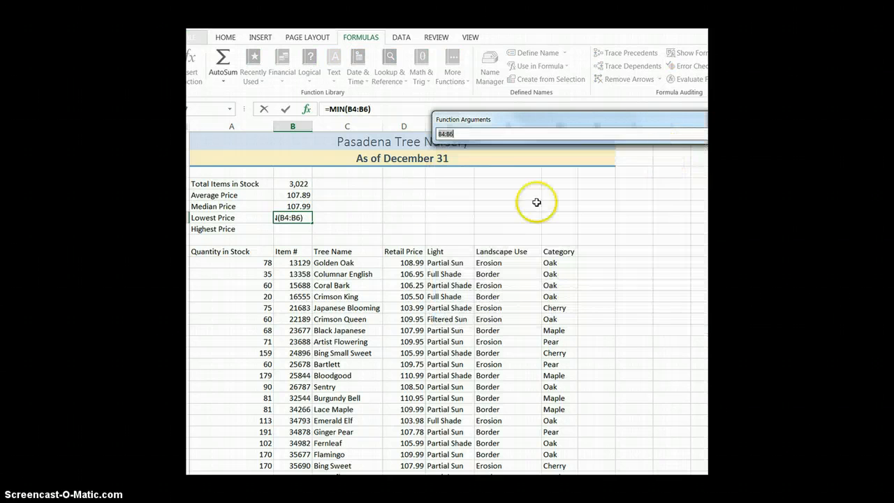
left_click_drag(401, 264, 412, 409)
key("Return")
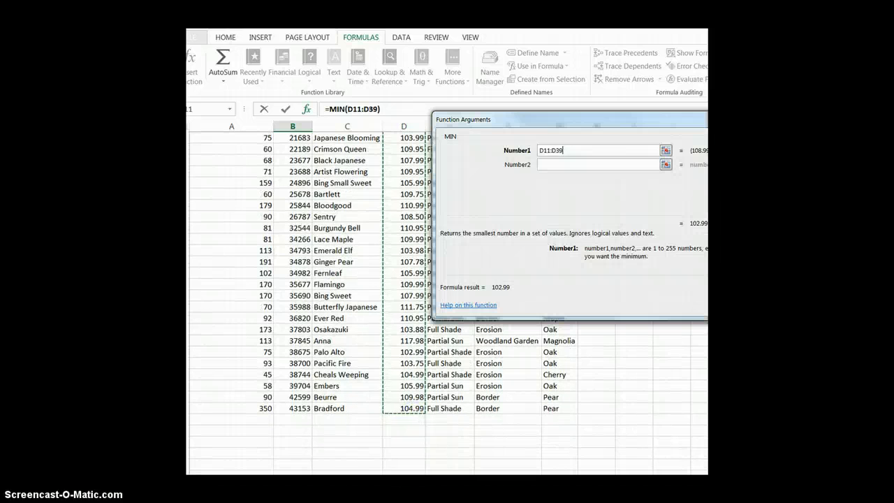
key("Return")
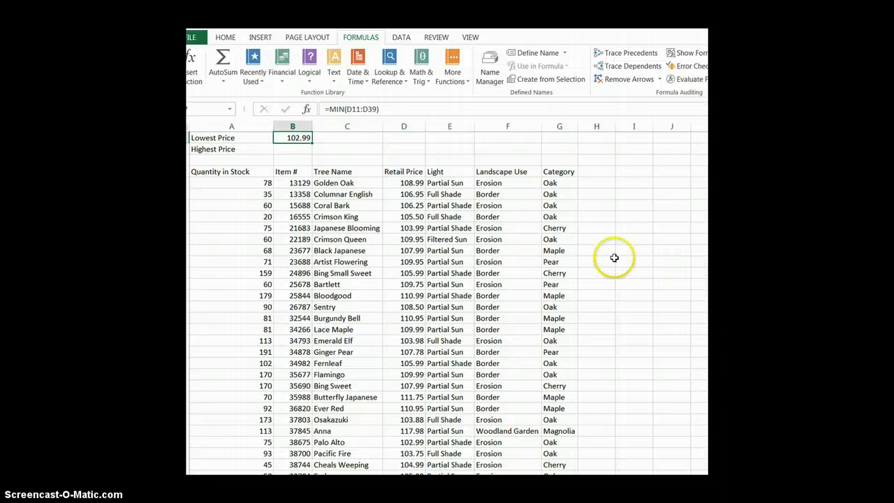
Insert the statistical MAX function in B8 for the Highest Price, using the retail prices D11:D39
left_click(287, 149)
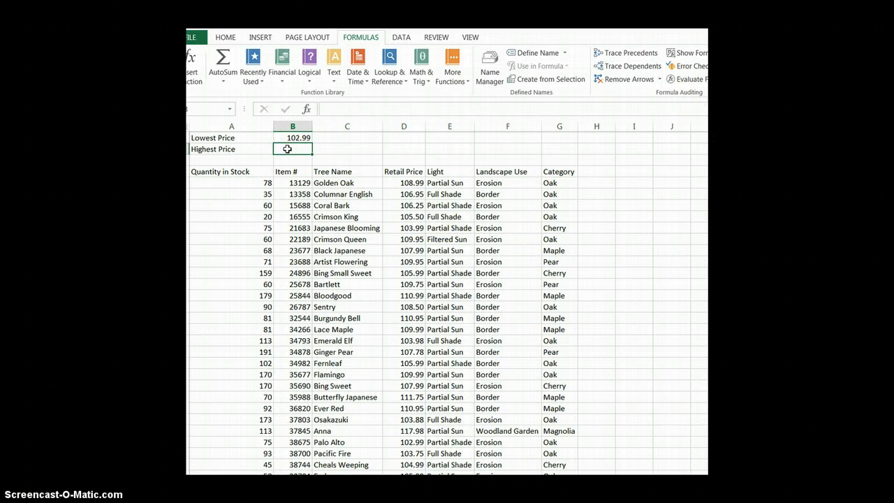
left_click(454, 80)
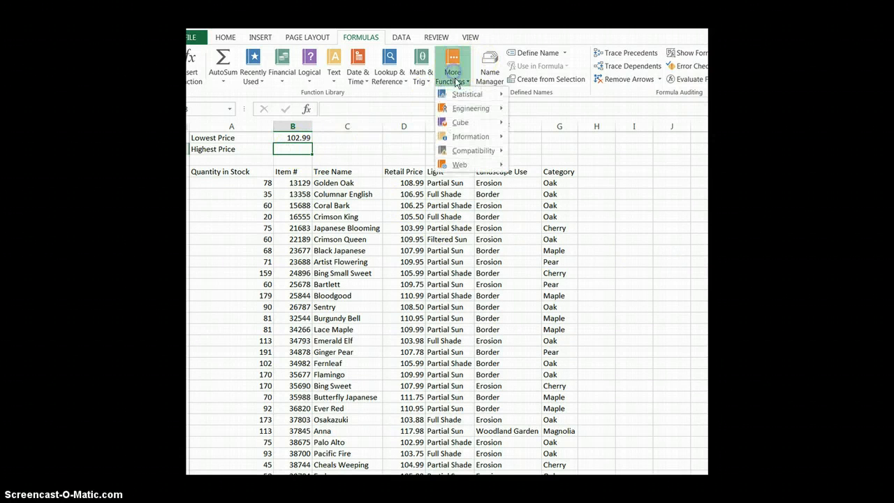
mouse_move(462, 95)
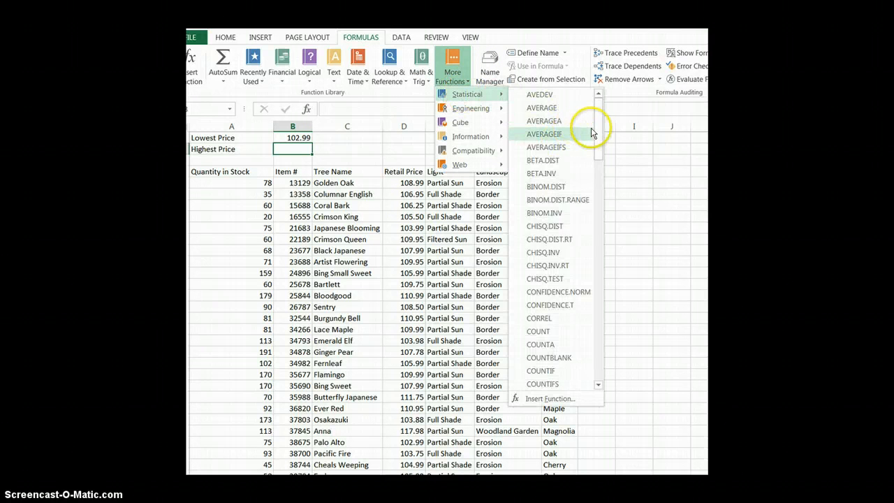
left_click_drag(597, 132, 600, 210)
left_click_drag(605, 237, 608, 258)
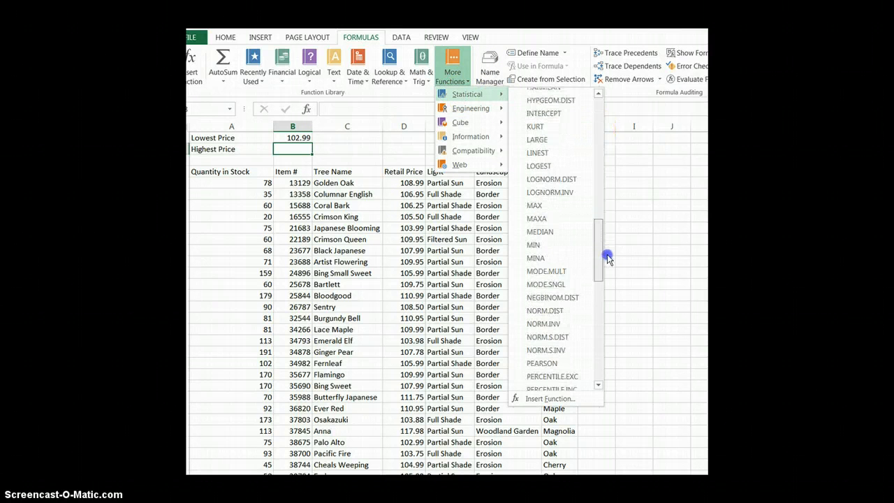
left_click(562, 205)
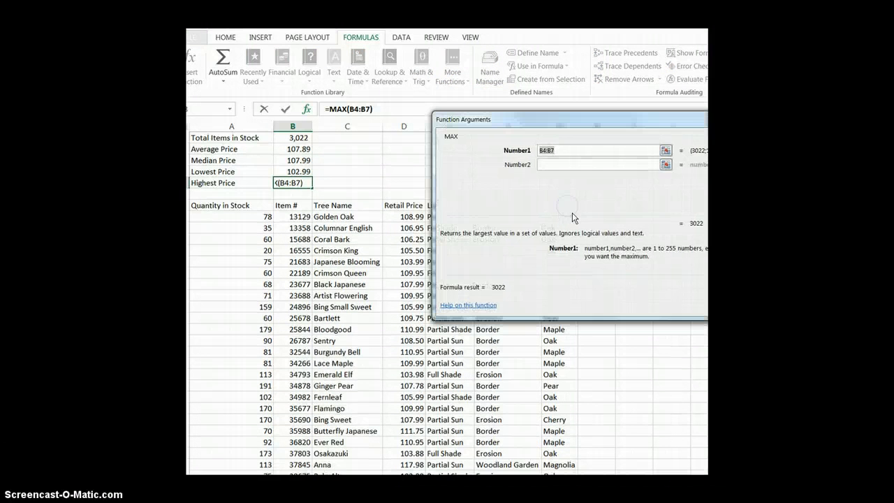
left_click(665, 150)
left_click_drag(404, 216, 411, 454)
key("Return")
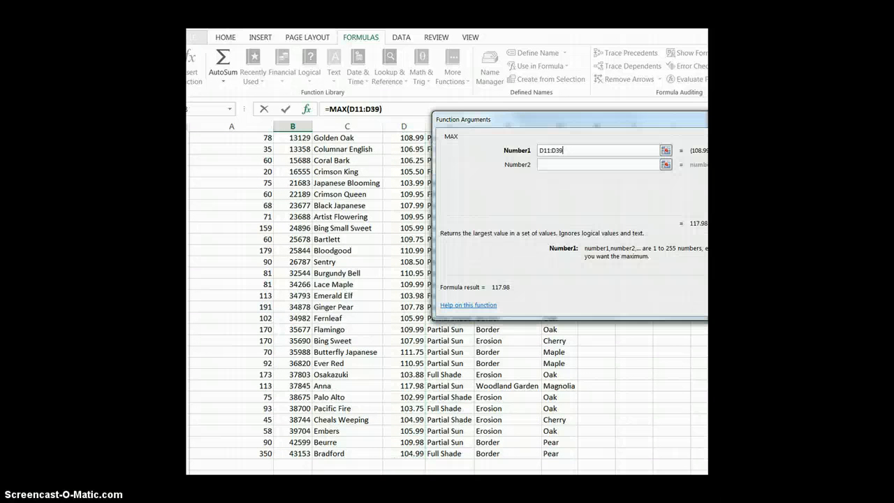
key("Return")
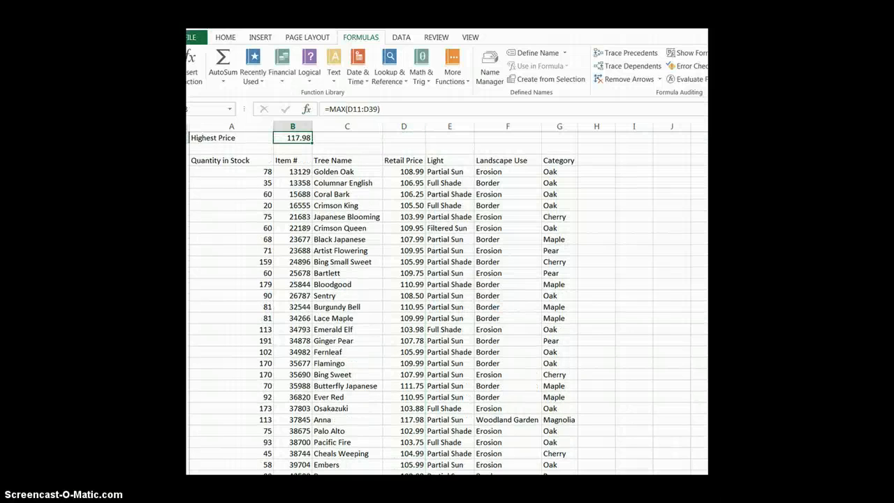
scroll(447, 301, "up", 3)
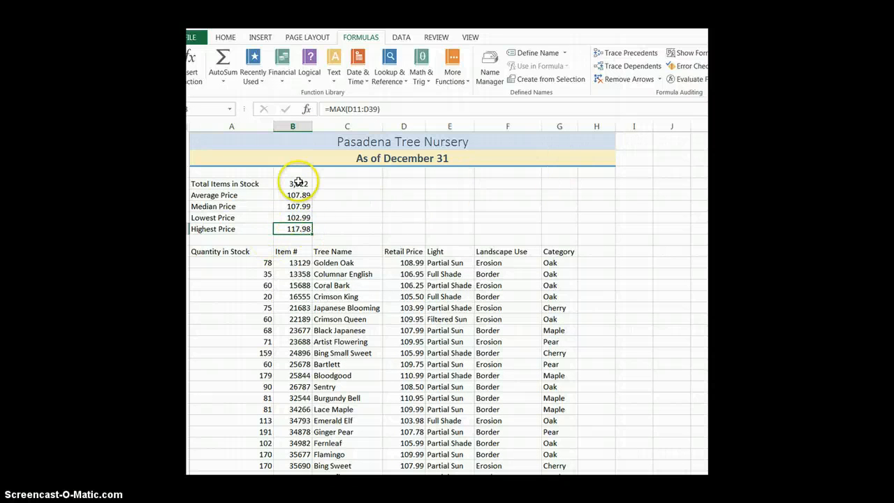
Review the function arguments of the MAX formula in B8 and close them without changes
left_click(307, 110)
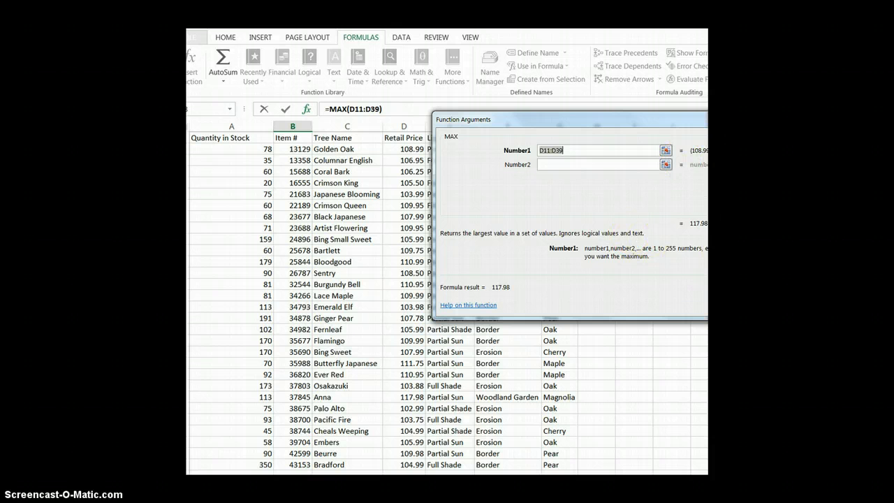
key("Return")
scroll(447, 300, "up", 3)
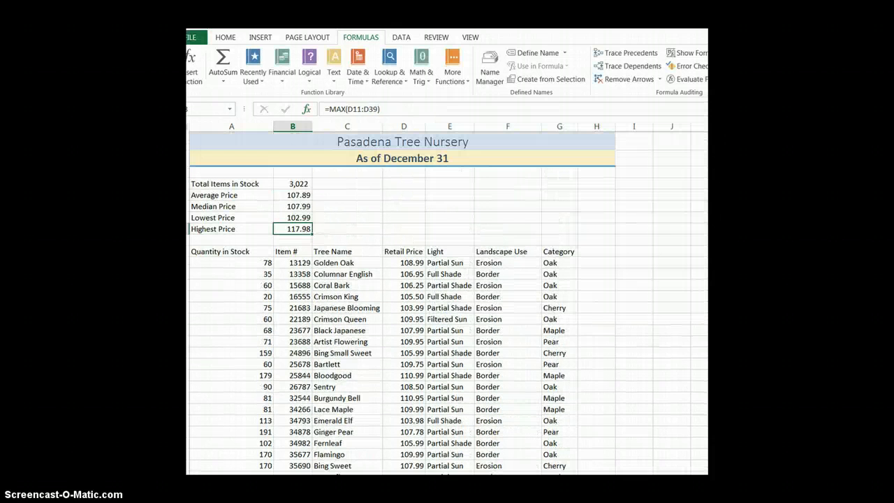